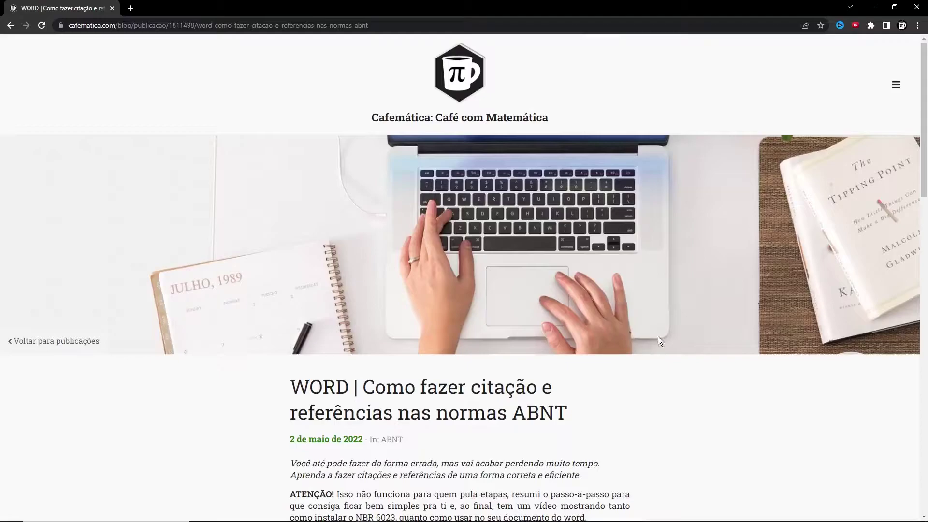
Download the ABNT_NBR_2018.rar archive from the Passo 1 bit.ly/WordABNT Google Drive link.
{"action": "scroll", "coordinate": [659, 340], "scroll_direction": "down", "scroll_amount": 2}
{"action": "scroll", "coordinate": [665, 335], "scroll_direction": "down", "scroll_amount": 8}
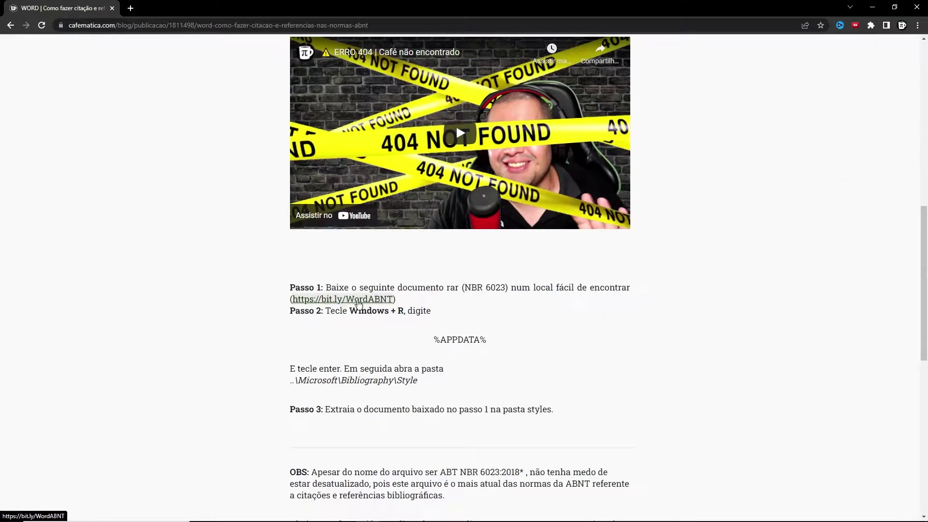
{"action": "left_click", "coordinate": [358, 300]}
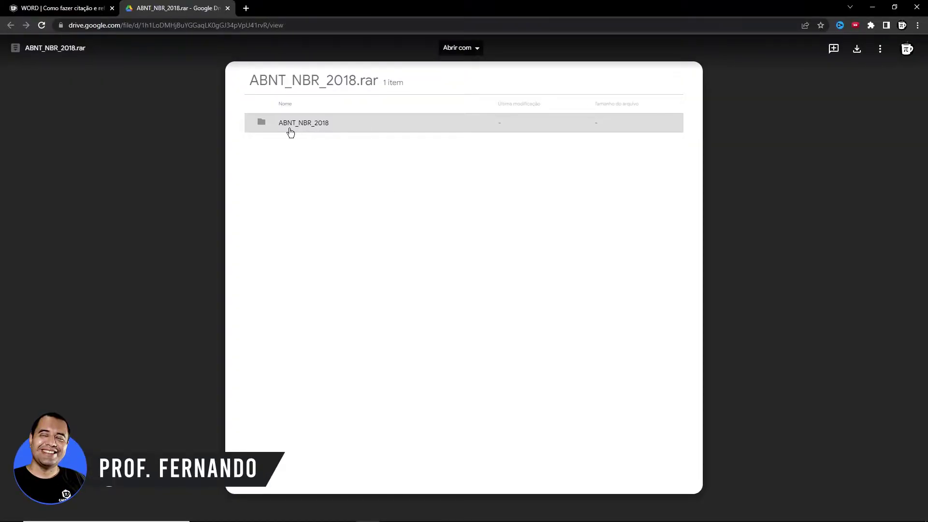
{"action": "left_click", "coordinate": [857, 48]}
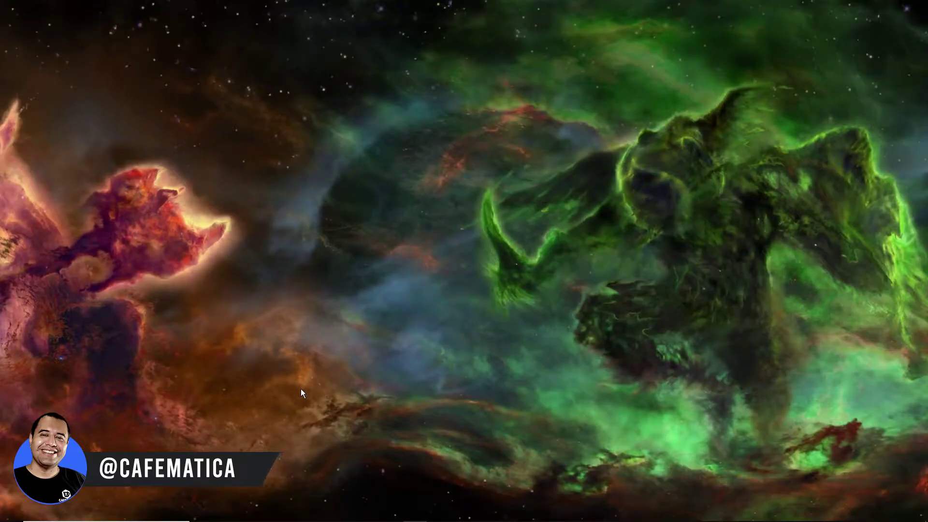
Go from %appdata% into the Microsoft\Bibliography\Style folder.
{"action": "key", "text": "super+r"}
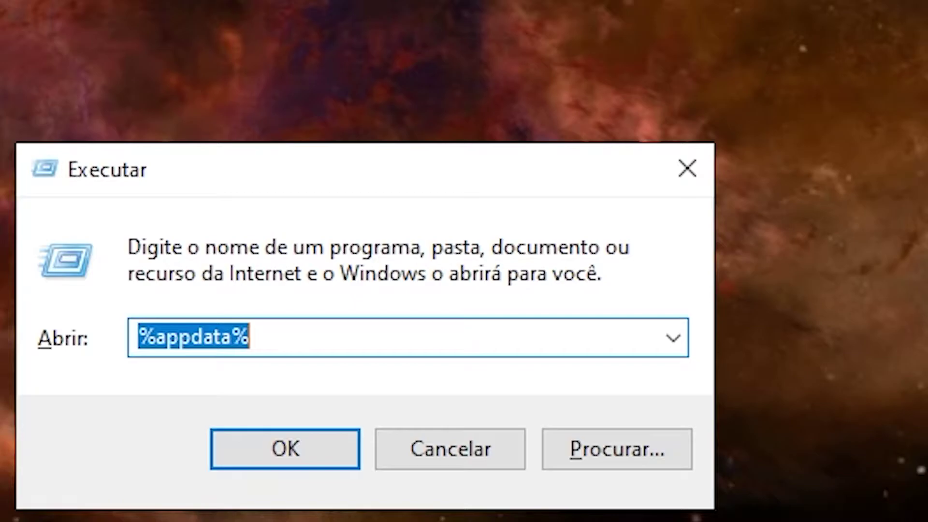
{"action": "key", "text": "Return"}
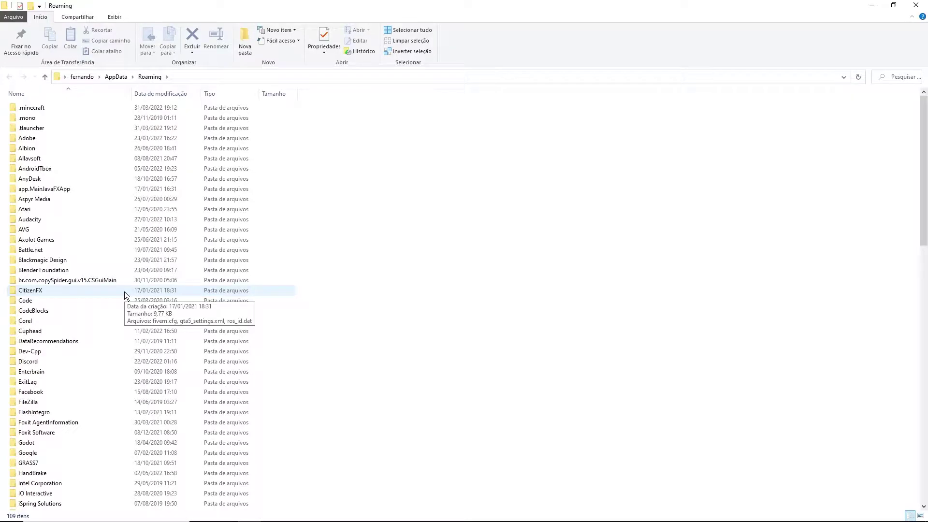
{"action": "scroll", "coordinate": [123, 292], "scroll_direction": "down", "scroll_amount": 3}
{"action": "scroll", "coordinate": [85, 394], "scroll_direction": "down", "scroll_amount": 4}
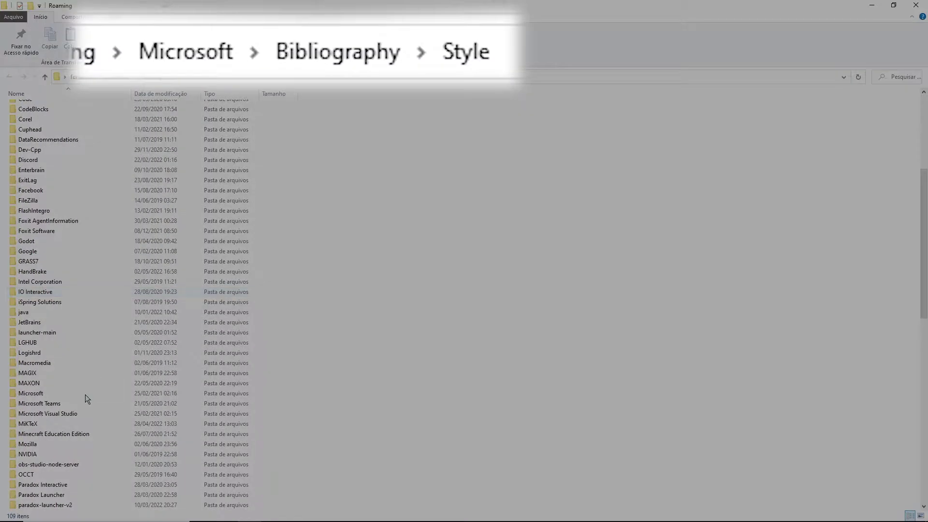
{"action": "double_click", "coordinate": [30, 393]}
{"action": "left_click", "coordinate": [46, 119]}
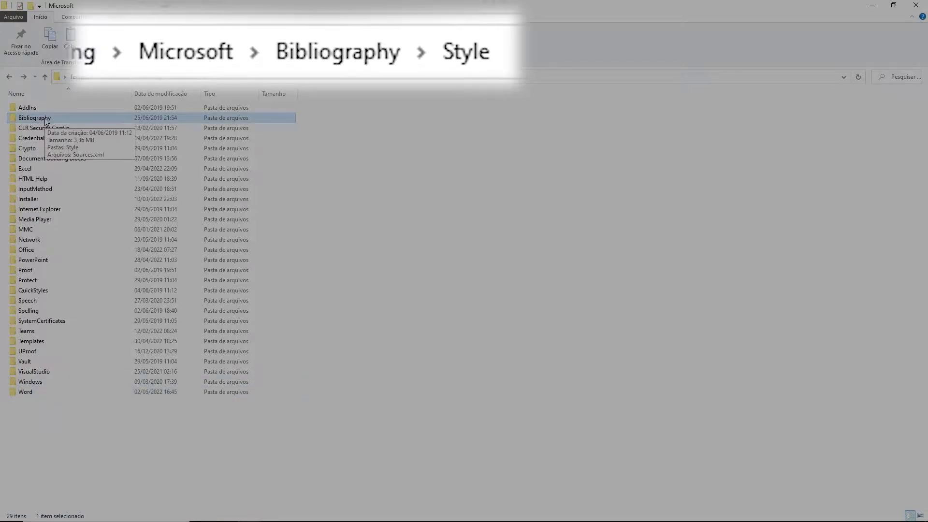
{"action": "double_click", "coordinate": [46, 119]}
{"action": "double_click", "coordinate": [33, 107]}
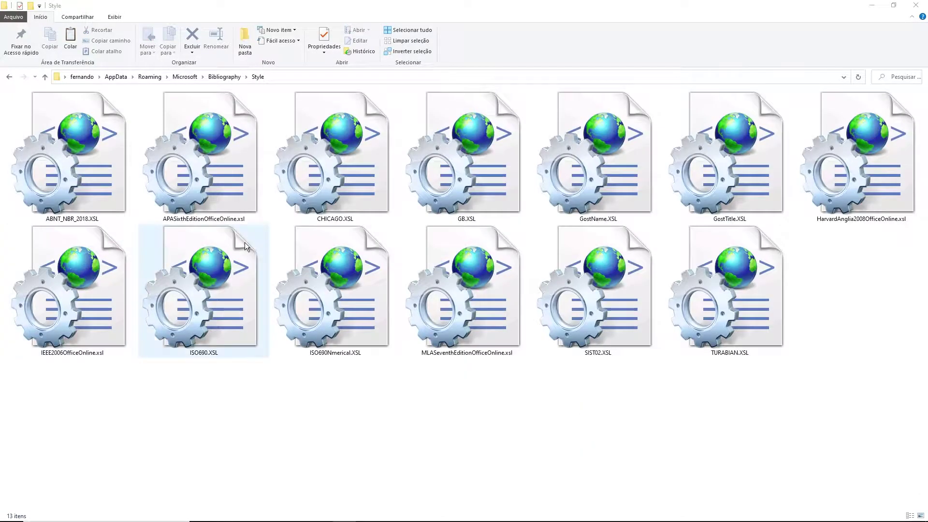
Paste ABNT_NBR_2018.rar into the Style folder and extract it there.
{"action": "left_click", "coordinate": [900, 348]}
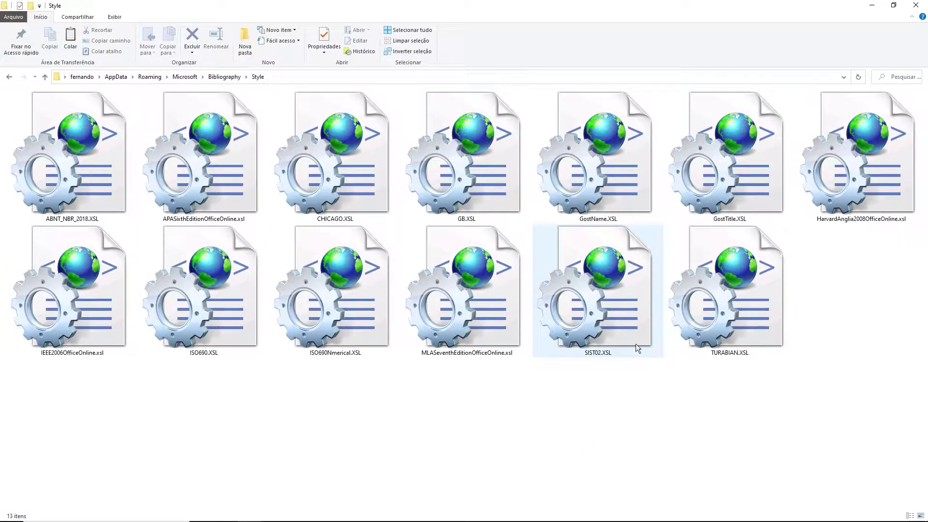
{"action": "key", "text": "ctrl+v"}
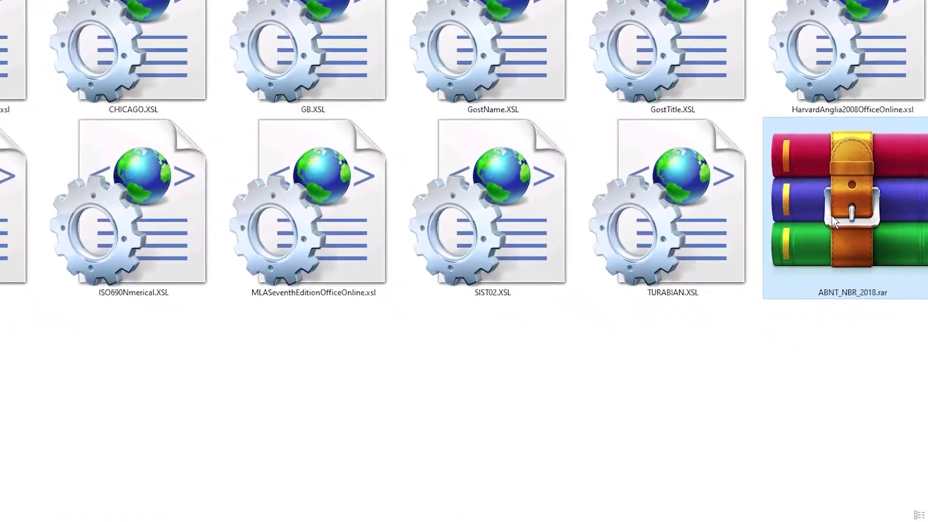
{"action": "right_click", "coordinate": [847, 296]}
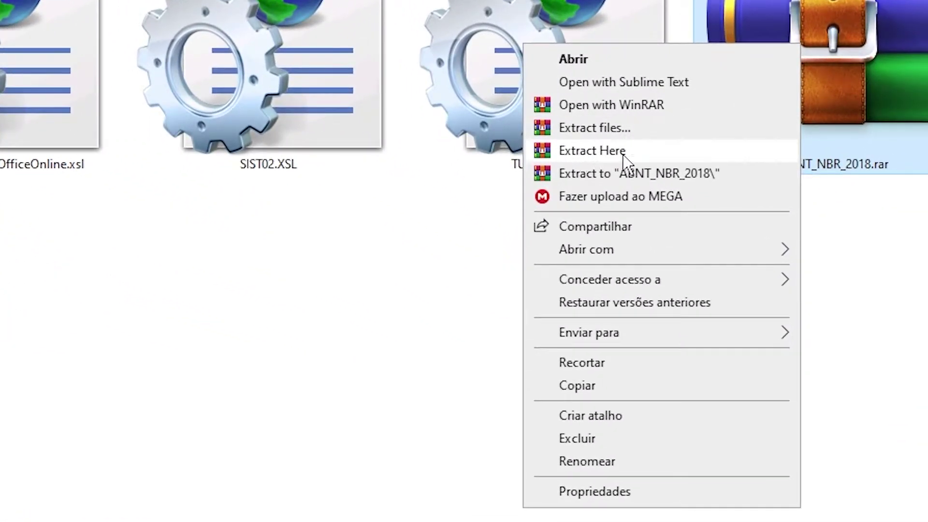
{"action": "left_click", "coordinate": [627, 159]}
Move ABNT_NBR_2018.XSL from the extracted folder into Style, replacing the existing copy.
{"action": "double_click", "coordinate": [73, 181]}
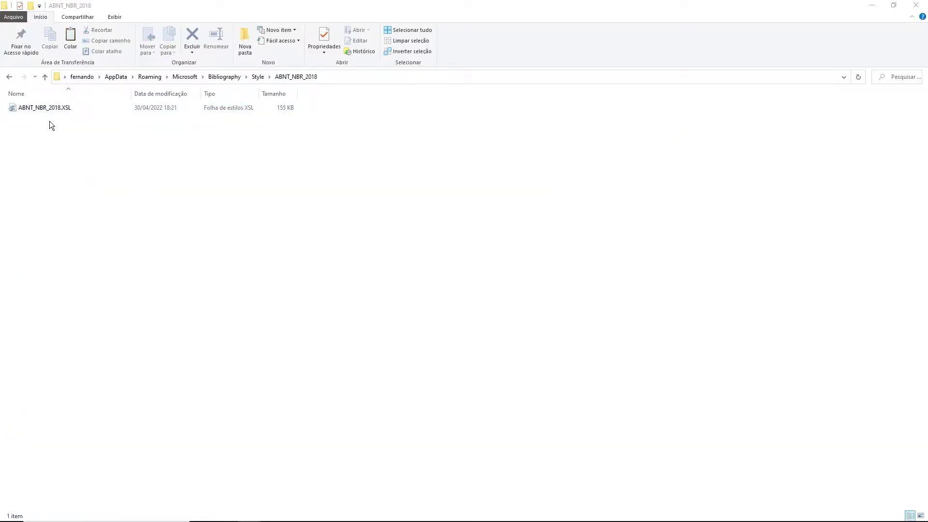
{"action": "left_click", "coordinate": [44, 107]}
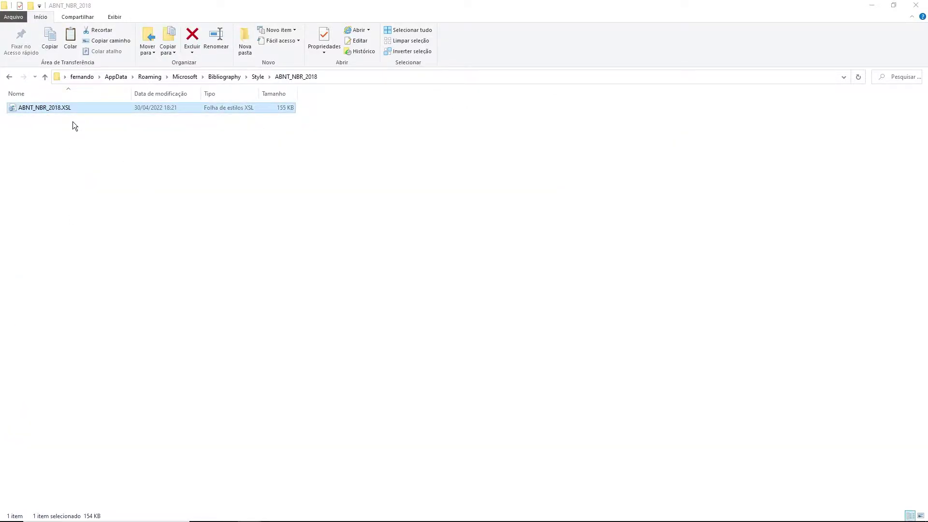
{"action": "left_click", "coordinate": [45, 77]}
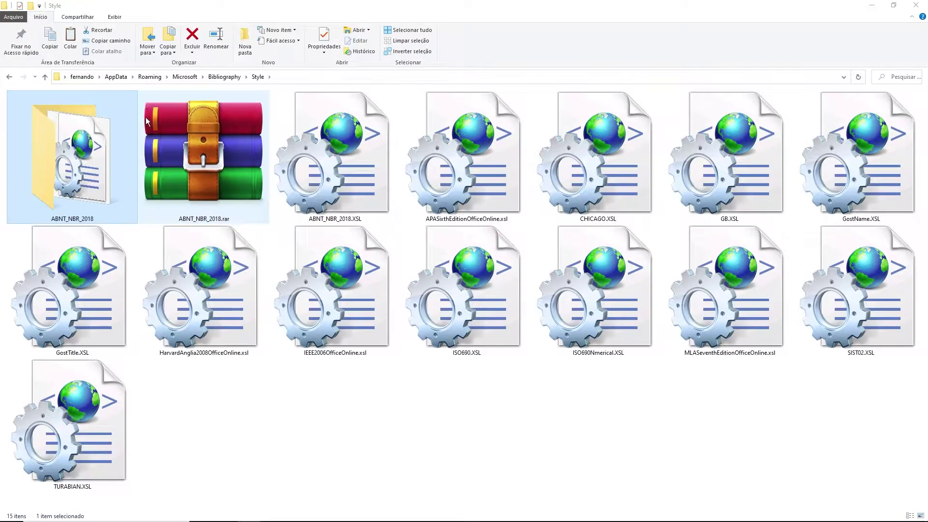
{"action": "key", "text": "ctrl+v"}
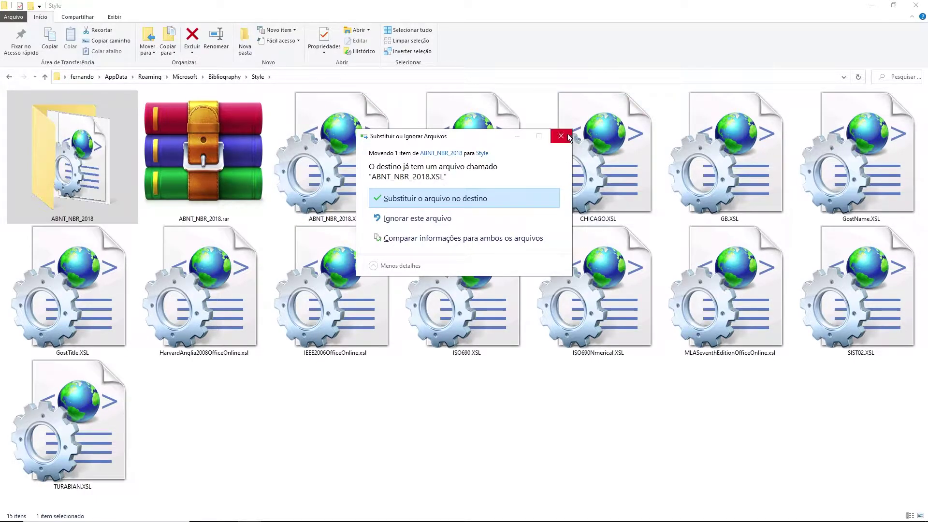
{"action": "left_click", "coordinate": [435, 199]}
Delete the ABNT_NBR_2018.rar archive and the extracted ABNT_NBR_2018 folder.
{"action": "left_click", "coordinate": [146, 161]}
{"action": "left_click", "coordinate": [100, 162], "text": "ctrl"}
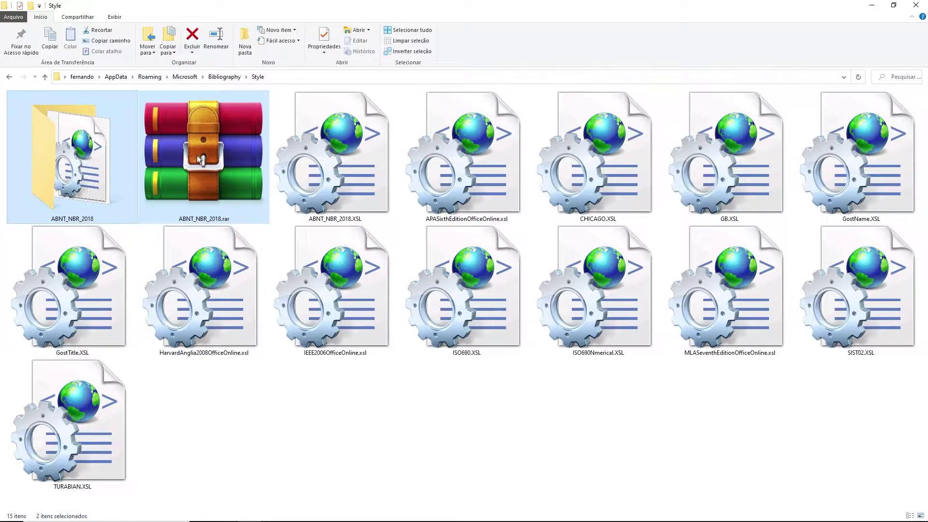
{"action": "key", "text": "Delete"}
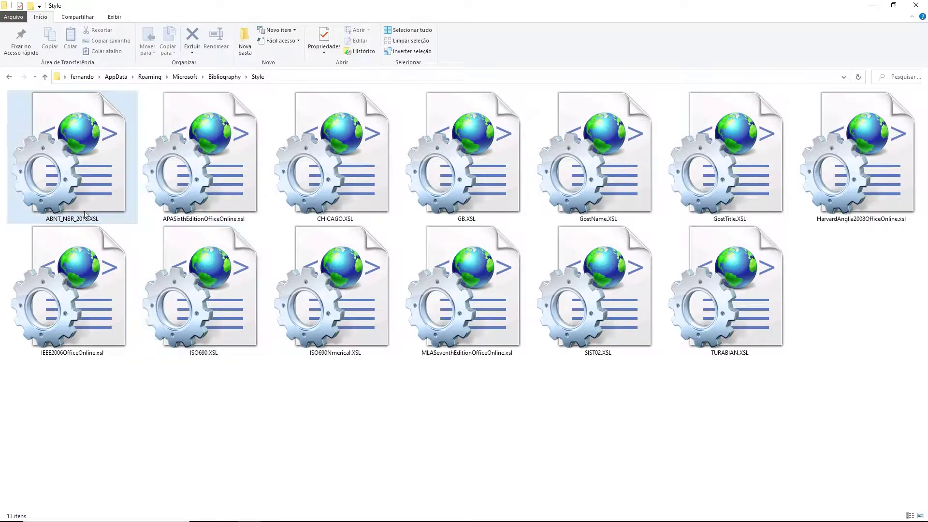
{"action": "left_click", "coordinate": [63, 216]}
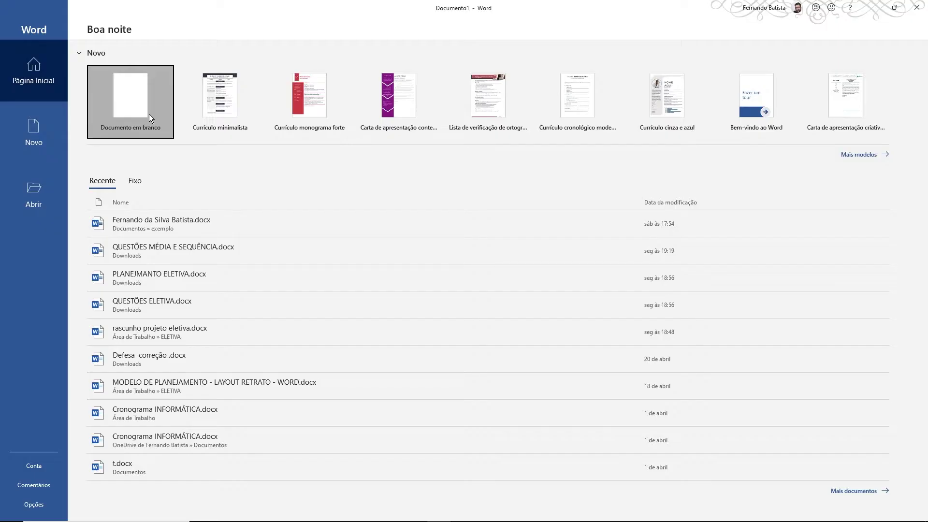
Create a blank document and pick its citation style from the Referências Estilo list.
{"action": "left_click", "coordinate": [149, 114]}
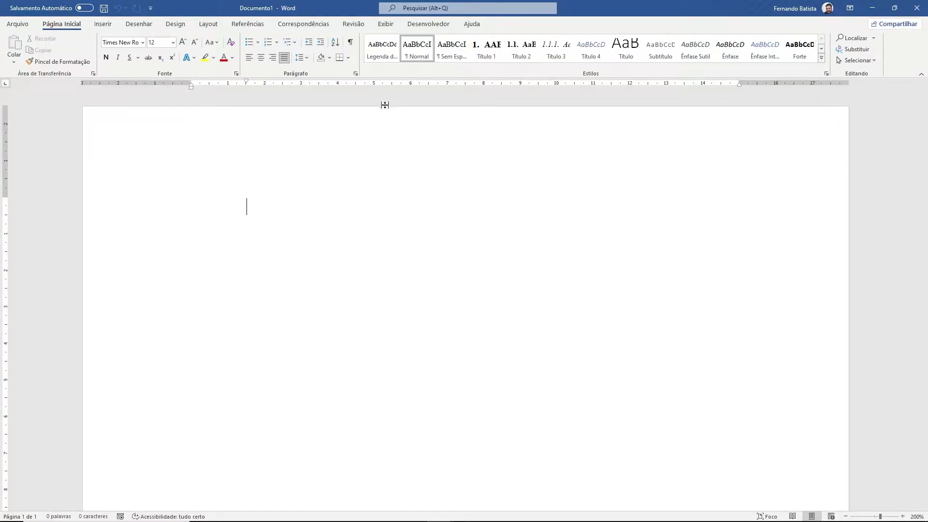
{"action": "left_click", "coordinate": [248, 24]}
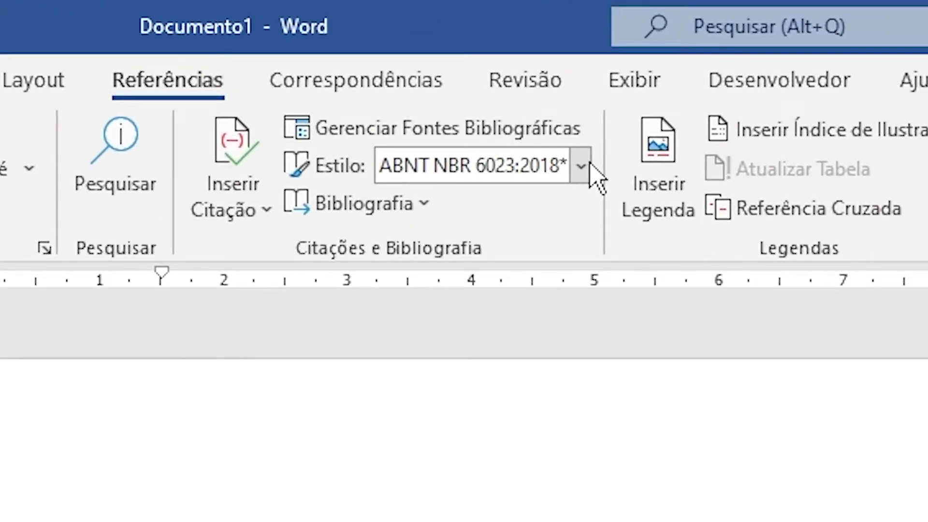
{"action": "left_click", "coordinate": [589, 164]}
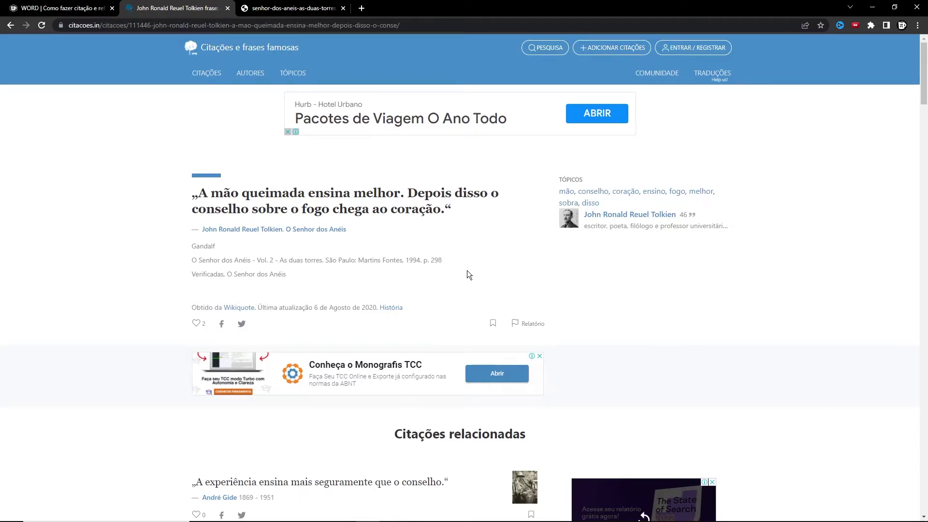
Capture the Tolkien quote block from the browser and paste it into the Word document.
{"action": "key", "text": "shift+super+s"}
{"action": "left_click_drag", "start_coordinate": [185, 169], "coordinate": [506, 282]}
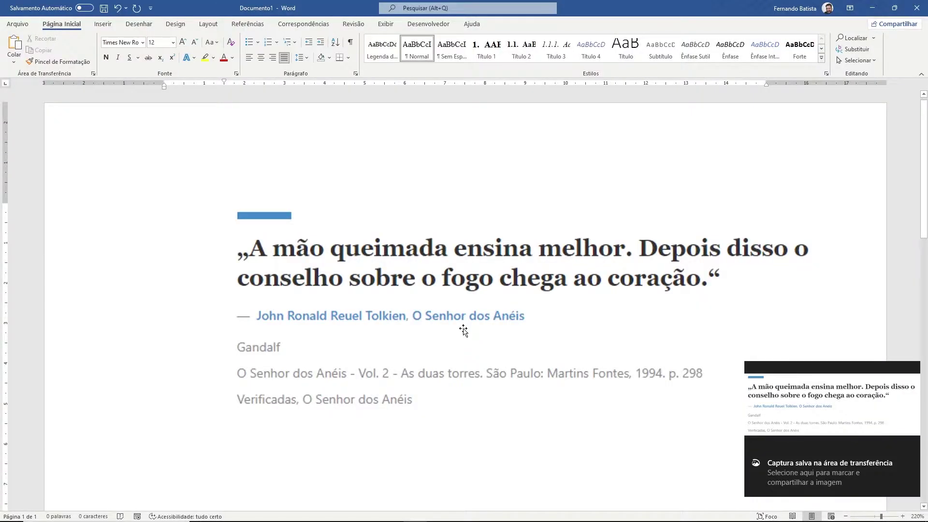
{"action": "type", "text": "—Ah, sim, você tinha — disse Gandalf — Sabia que estava se comportando de modo errado e tolo, e disse isso para si mesmo, mas não escutou. Eu não lhe disse tudo isso antes porque foi só meditando sobre tudo o que aconteceu que finalmente entendi, neste momento em que cavalgamos juntos. Mas se eu tivesse falado antes isso não teria diminuído seu desejo, ou feito com que ele ficasse mais fácil de resistir. Pelo contrário. Não! A mão queimada ensina melhor. Depois disso o conselho sobre o fogo chega ao coração."}
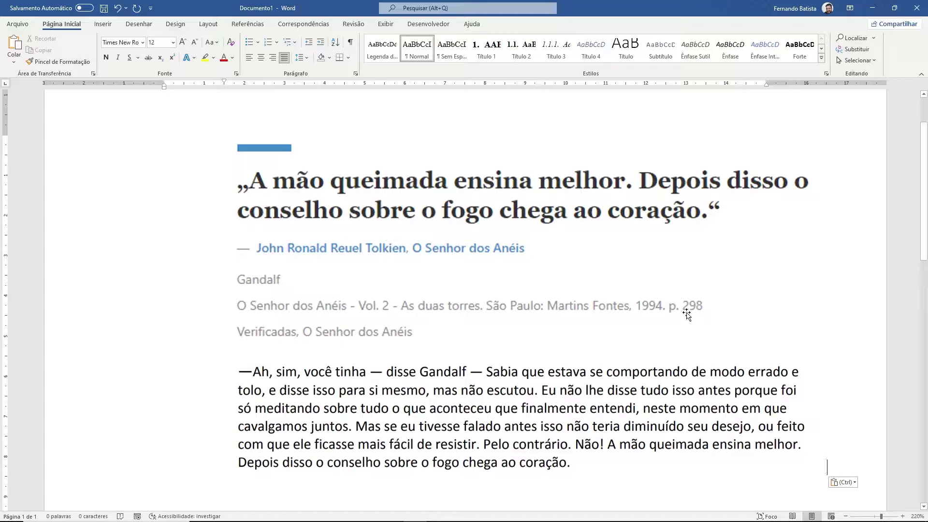
Scroll the Duas Torres PDF to page 7, TERCEIRA PARTE, then return to Word.
{"action": "key", "text": "alt+Tab"}
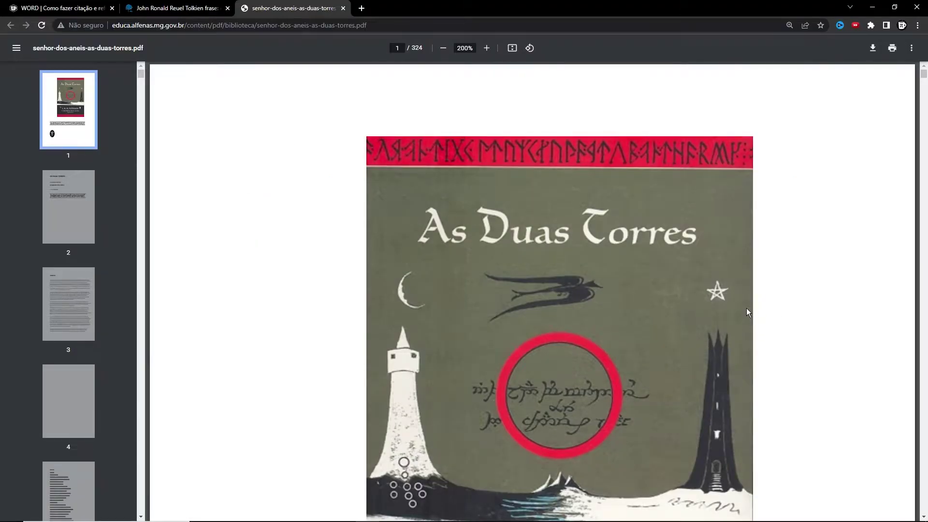
{"action": "scroll", "coordinate": [675, 365], "scroll_direction": "down", "scroll_amount": 3}
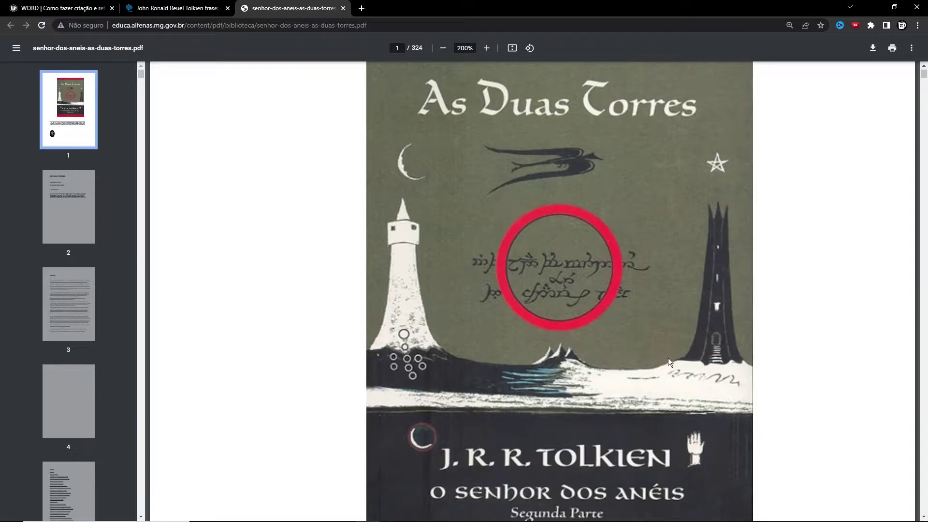
{"action": "scroll", "coordinate": [668, 361], "scroll_direction": "down", "scroll_amount": 3}
{"action": "scroll", "coordinate": [668, 362], "scroll_direction": "down", "scroll_amount": 7}
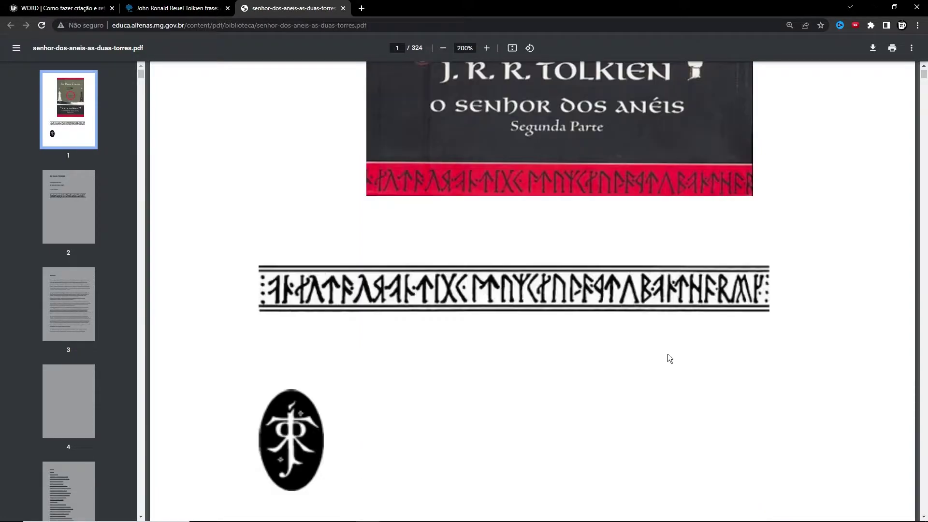
{"action": "scroll", "coordinate": [668, 353], "scroll_direction": "down", "scroll_amount": 5}
{"action": "scroll", "coordinate": [668, 354], "scroll_direction": "down", "scroll_amount": 5}
{"action": "scroll", "coordinate": [668, 354], "scroll_direction": "down", "scroll_amount": 4}
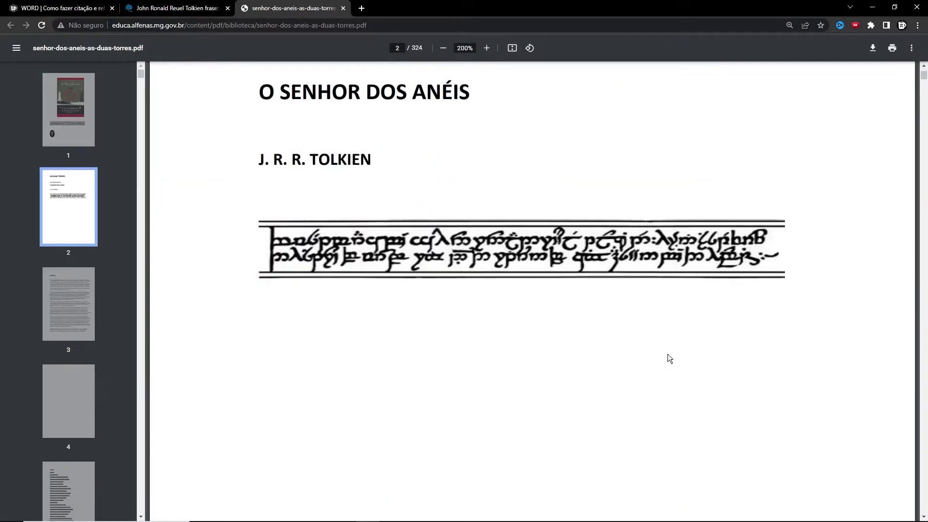
{"action": "scroll", "coordinate": [668, 354], "scroll_direction": "down", "scroll_amount": 5}
{"action": "scroll", "coordinate": [554, 272], "scroll_direction": "down", "scroll_amount": 5}
{"action": "scroll", "coordinate": [532, 261], "scroll_direction": "down", "scroll_amount": 5}
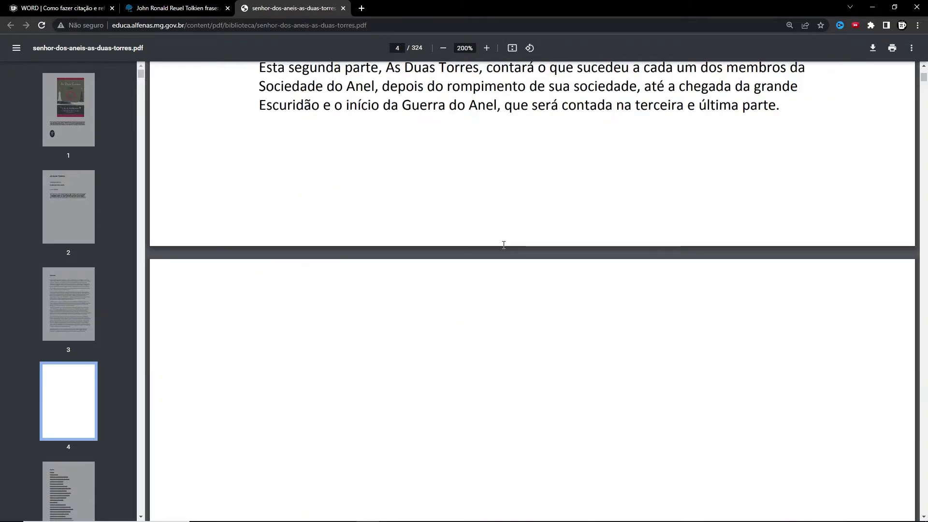
{"action": "scroll", "coordinate": [503, 245], "scroll_direction": "down", "scroll_amount": 5}
{"action": "scroll", "coordinate": [435, 208], "scroll_direction": "down", "scroll_amount": 5}
{"action": "scroll", "coordinate": [424, 202], "scroll_direction": "down", "scroll_amount": 5}
{"action": "scroll", "coordinate": [424, 202], "scroll_direction": "down", "scroll_amount": 5}
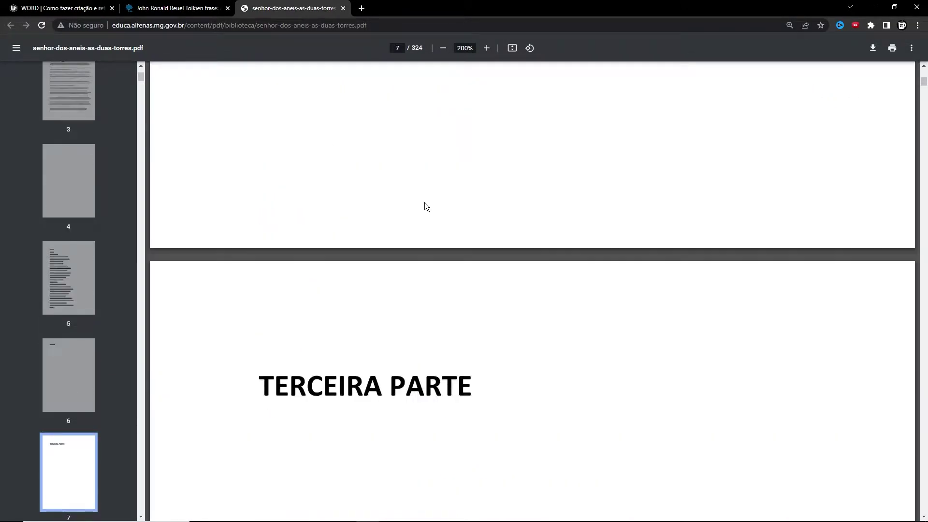
{"action": "key", "text": "alt+Tab"}
Select the quote card image, then switch to the browser's box set photo.
{"action": "left_click", "coordinate": [392, 300]}
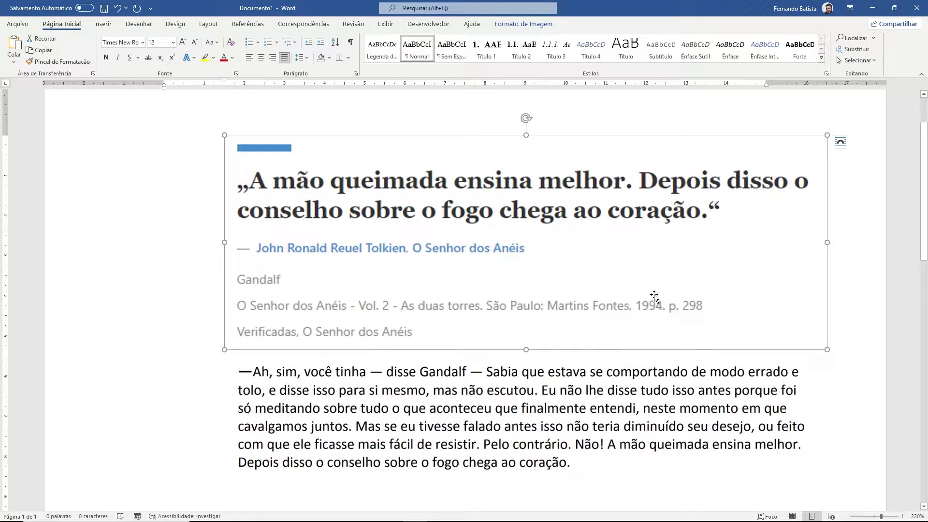
{"action": "key", "text": "alt+Tab"}
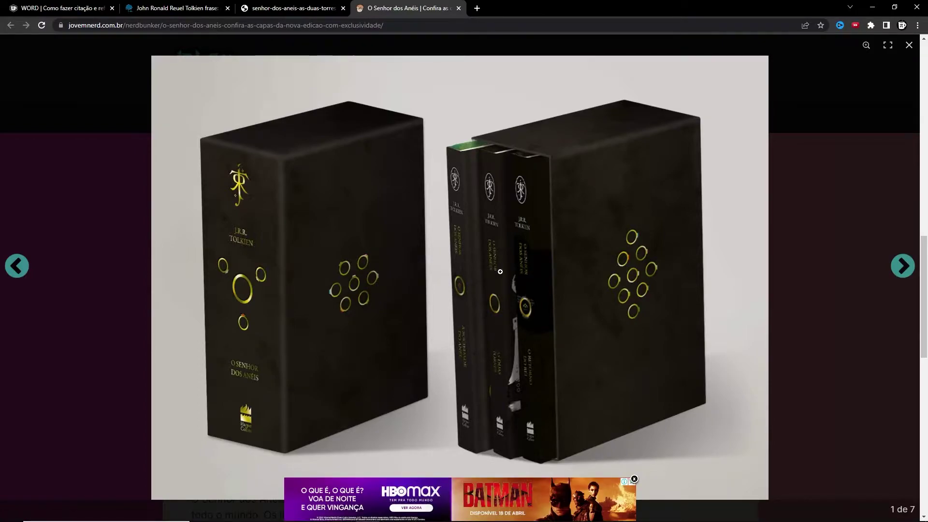
Switch from Chrome back to the Word document.
{"action": "key", "text": "alt+Tab"}
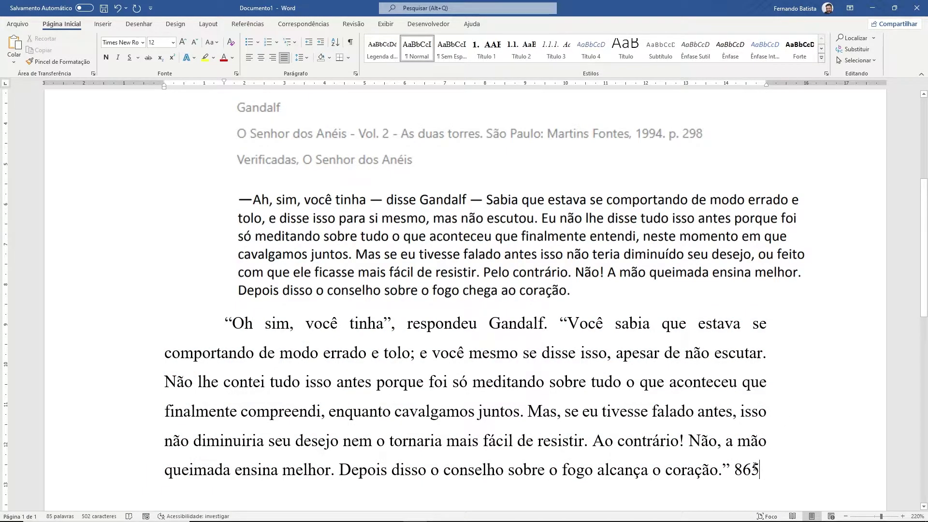
Select the Times New Roman quotation and type 'APUD' in the document.
{"action": "left_click_drag", "start_coordinate": [784, 465], "coordinate": [225, 329]}
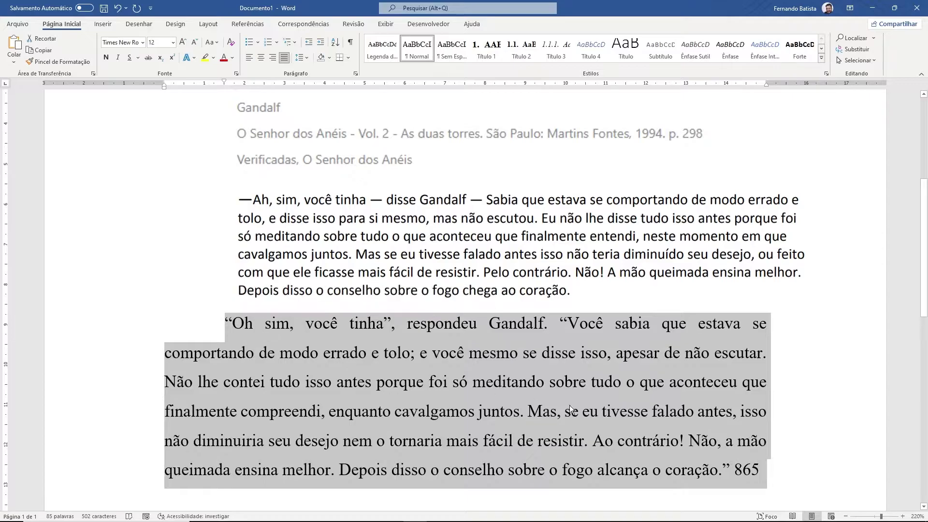
{"action": "scroll", "coordinate": [742, 470], "scroll_direction": "up", "scroll_amount": 3}
{"action": "left_click", "coordinate": [601, 384]}
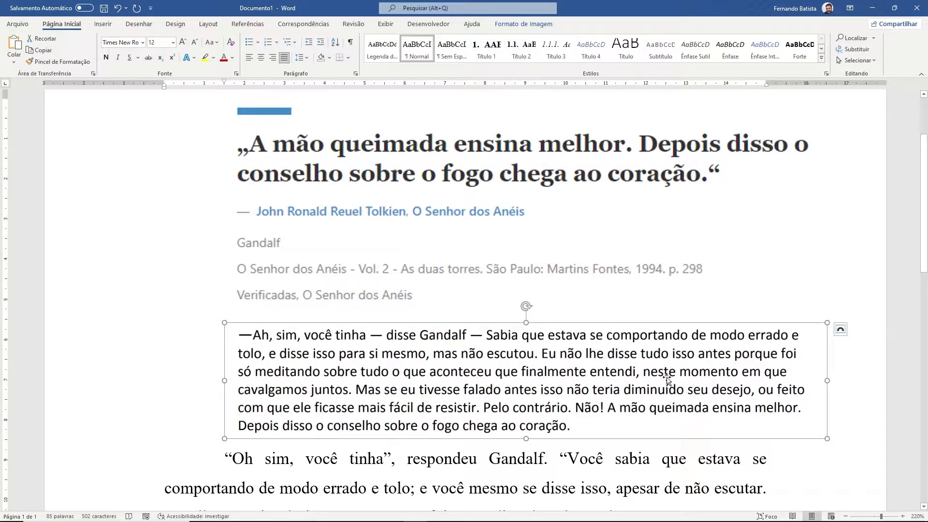
{"action": "type", "text": "APUD"}
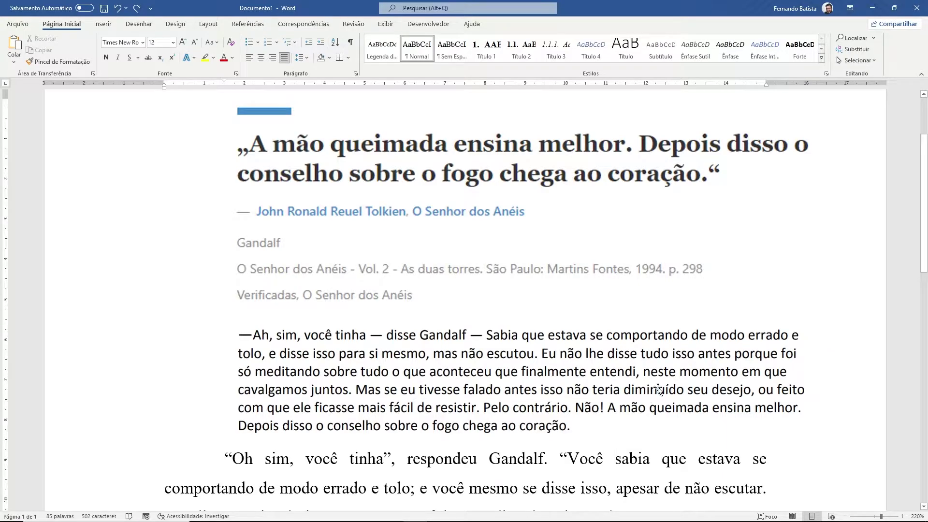
Delete the sans-serif Gandalf passage image and select the quote card above.
{"action": "left_click", "coordinate": [468, 356]}
{"action": "key", "text": "Delete"}
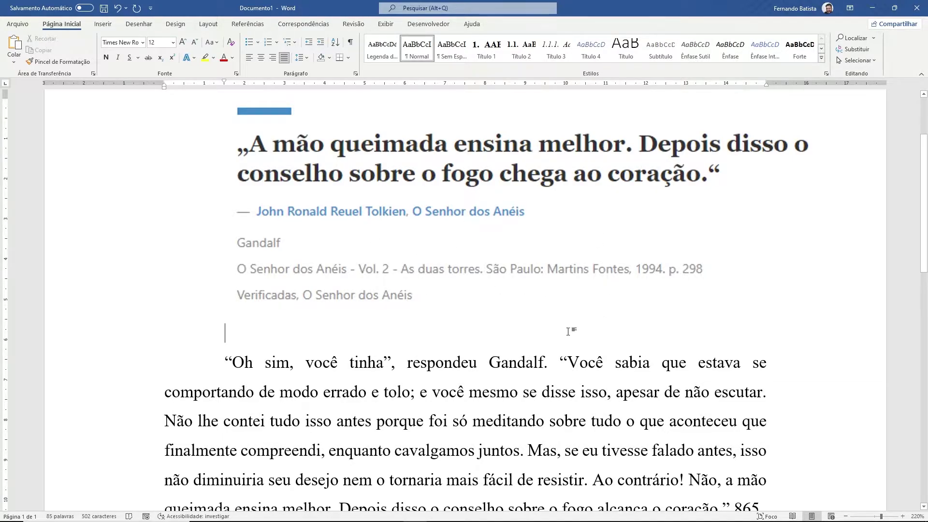
{"action": "scroll", "coordinate": [516, 399], "scroll_direction": "down", "scroll_amount": 1}
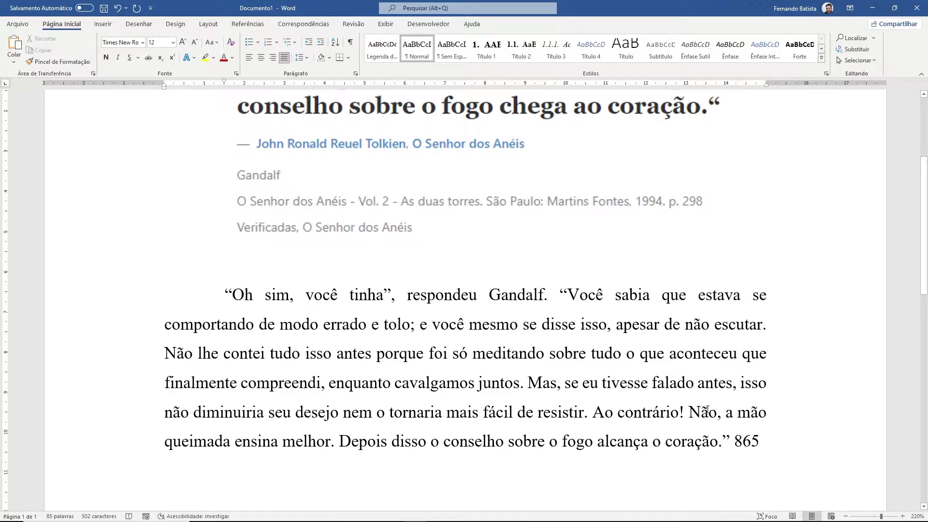
{"action": "scroll", "coordinate": [706, 411], "scroll_direction": "up", "scroll_amount": 1}
{"action": "left_click", "coordinate": [472, 238]}
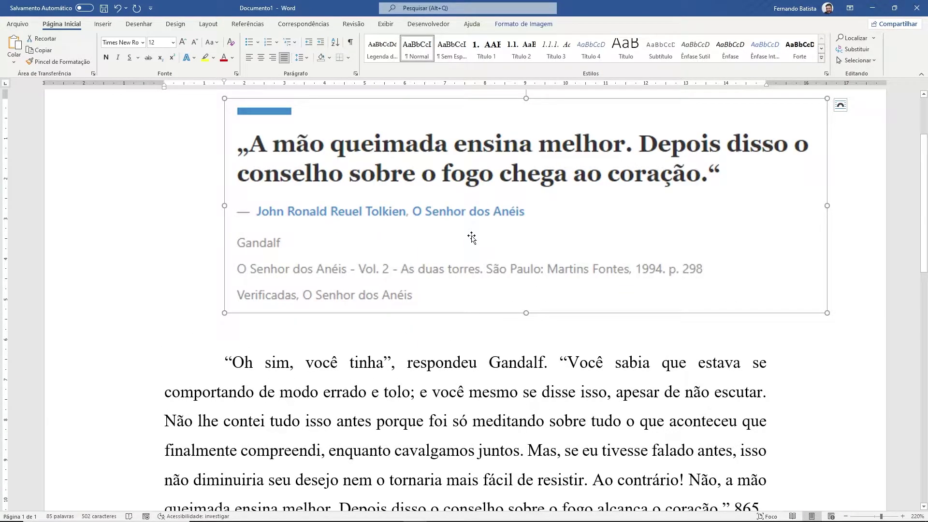
Delete the quote card image and type '(TOLKIEN, 2020, p.' just before 865.
{"action": "key", "text": "Delete"}
{"action": "left_click", "coordinate": [796, 337]}
{"action": "type", "text": "(TOLKI"}
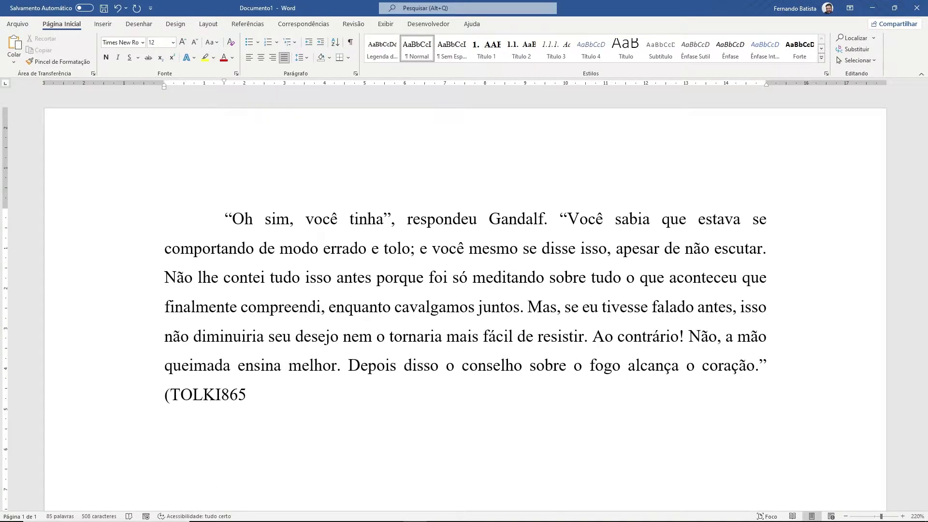
{"action": "type", "text": "EN, "}
{"action": "type", "text": "2020,"}
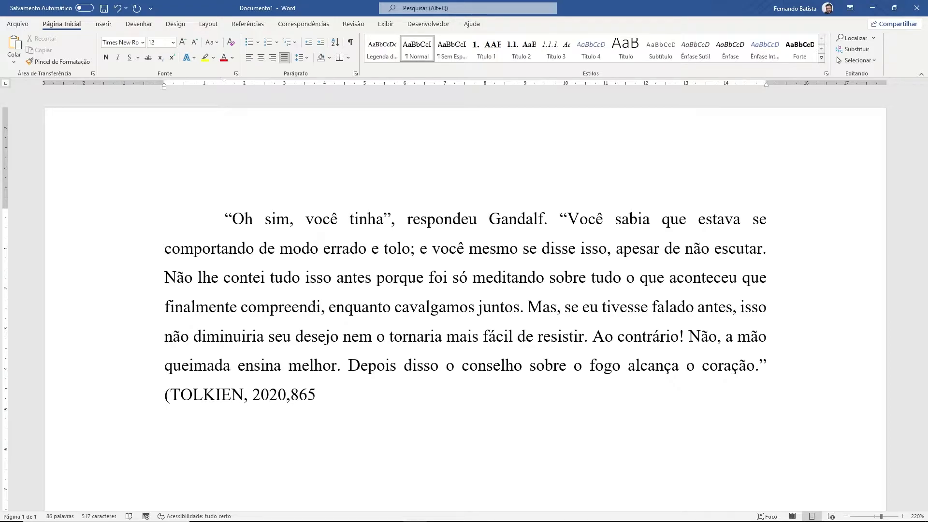
{"action": "type", "text": " p."}
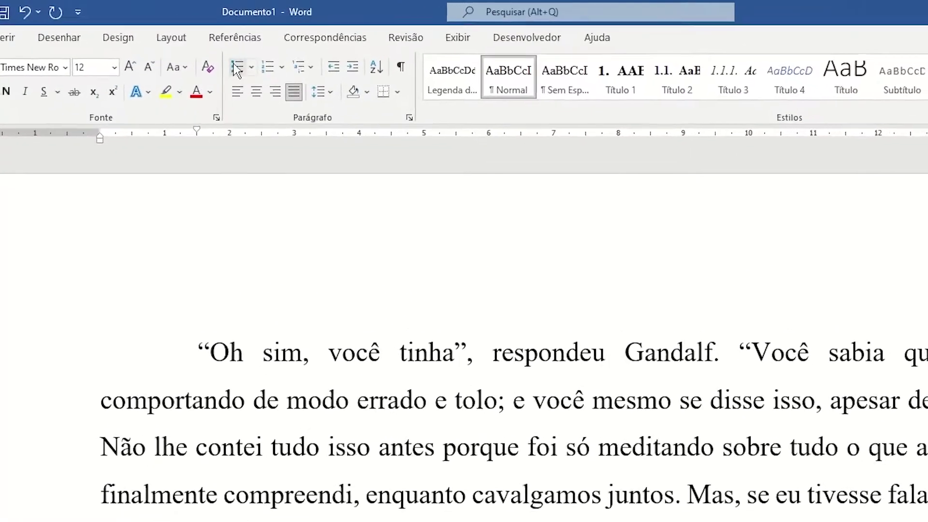
Change the citation style from Chicago to ABNT NBR 6023:2018 and expand Inserir Citação.
{"action": "left_click", "coordinate": [227, 48]}
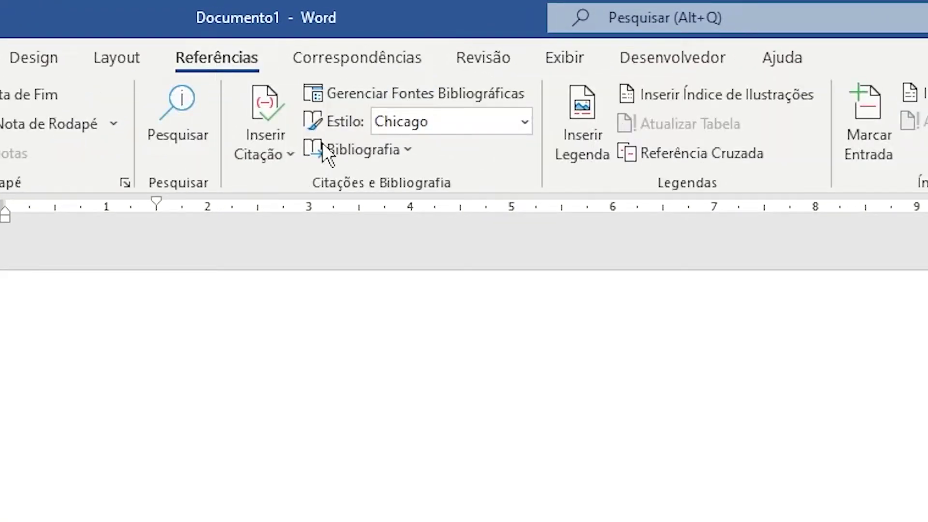
{"action": "left_click", "coordinate": [526, 122]}
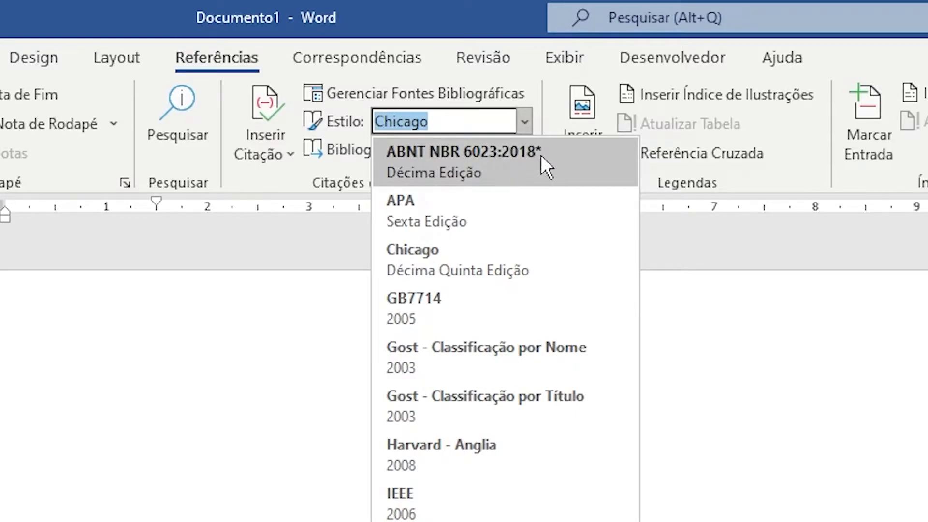
{"action": "left_click", "coordinate": [519, 158]}
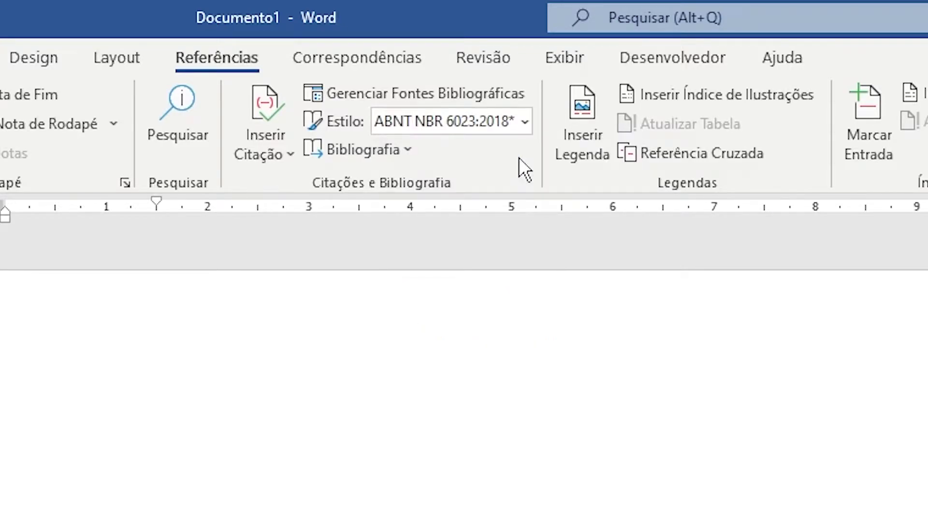
{"action": "left_click", "coordinate": [267, 136]}
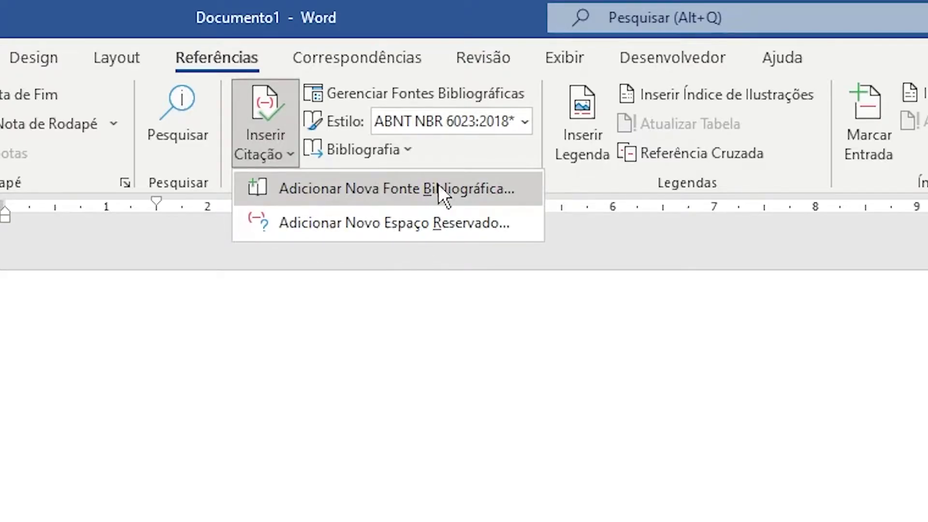
Start a new bibliographic source with Livro as its type.
{"action": "left_click", "coordinate": [455, 188]}
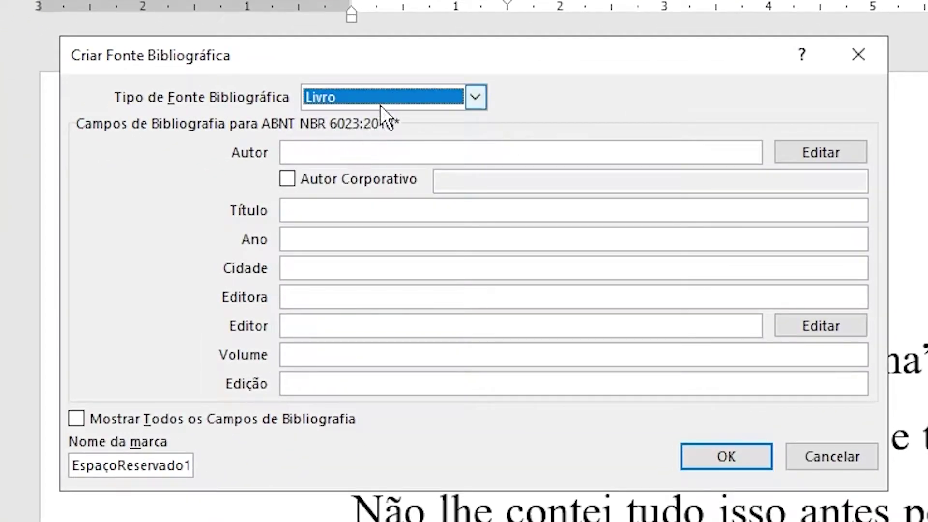
{"action": "left_click", "coordinate": [390, 101]}
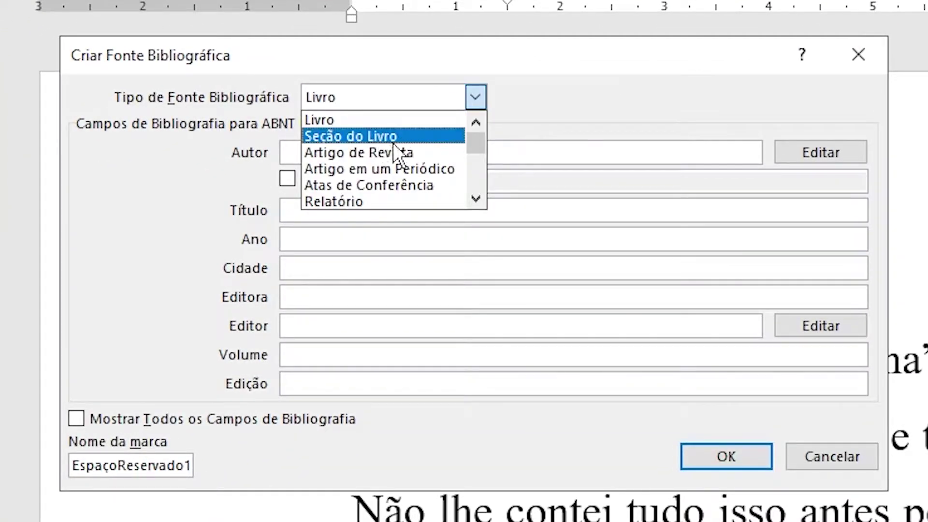
{"action": "mouse_move", "coordinate": [478, 146]}
{"action": "left_mouse_down"}
{"action": "mouse_move", "coordinate": [477, 170]}
{"action": "mouse_move", "coordinate": [463, 112]}
{"action": "left_mouse_up"}
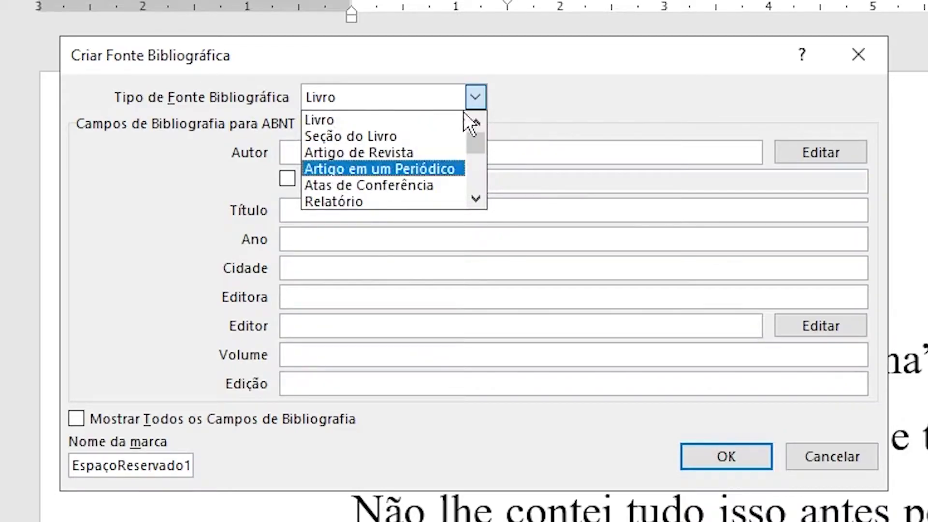
{"action": "left_click", "coordinate": [416, 118]}
Enter author John Ronald Reuel Tolkien, title 'O Senhor dos Anéis: As Duas Torres', 2020, Rio de Janeiro, Harper Collins.
{"action": "left_click", "coordinate": [408, 154]}
{"action": "type", "text": "John Ronald Reuel Tolkien"}
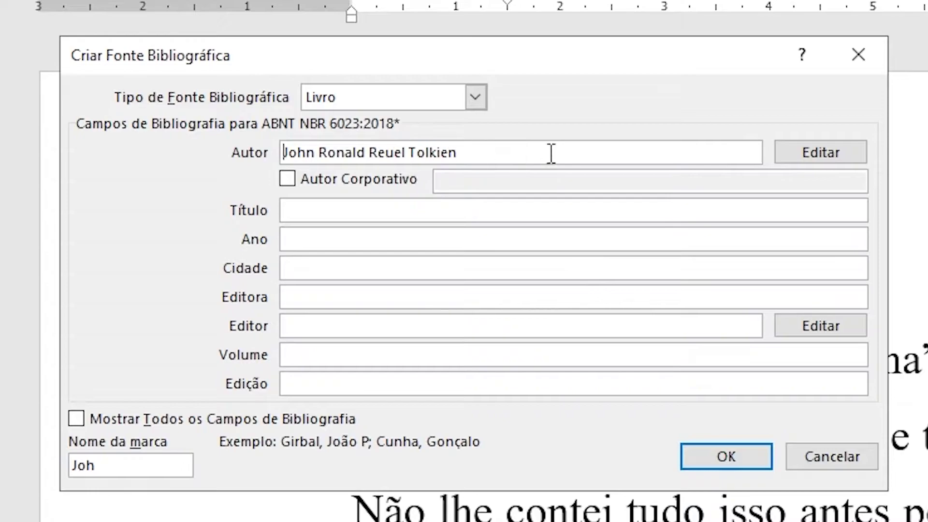
{"action": "left_click", "coordinate": [481, 210]}
{"action": "type", "text": "O Senhor dos Anéis: As Duas Torres"}
{"action": "key", "text": "Tab"}
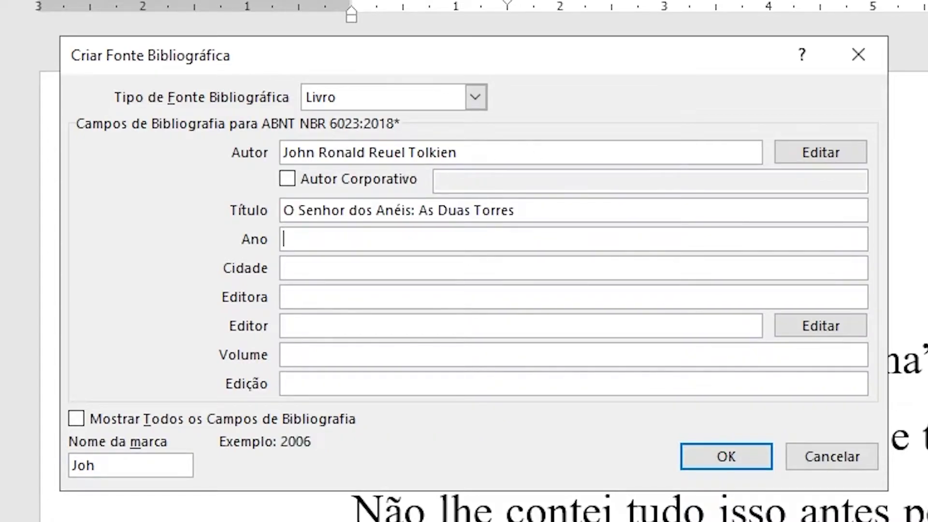
{"action": "type", "text": "2020"}
{"action": "key", "text": "Tab"}
{"action": "type", "text": "Rio "}
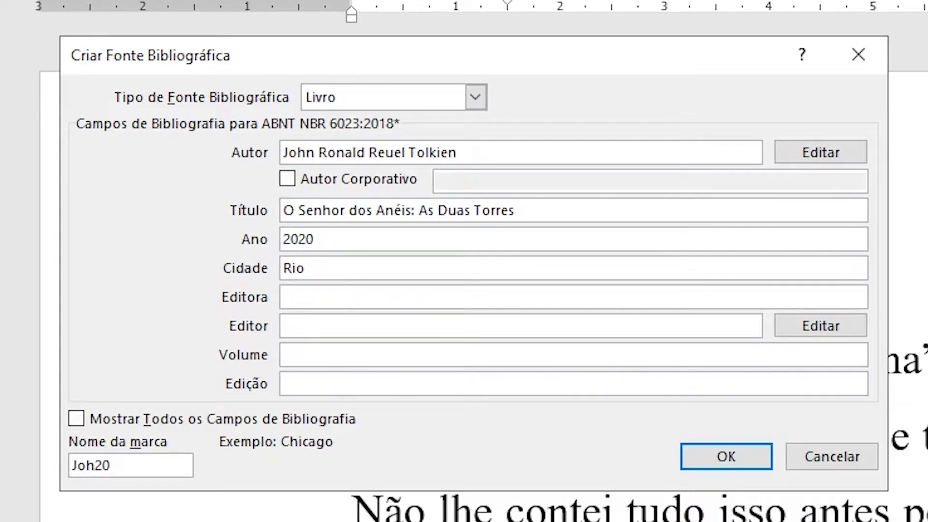
{"action": "type", "text": "de Janeiro"}
{"action": "key", "text": "Tab"}
{"action": "type", "text": "Harper Collins"}
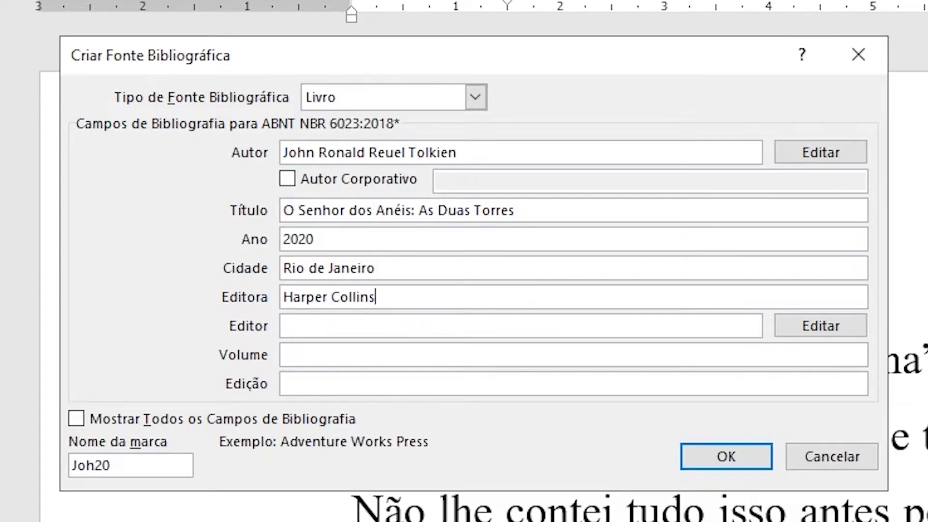
Set the edition to 1 and replace the tag Joh20 with tolkien2020.
{"action": "left_click", "coordinate": [290, 383]}
{"action": "type", "text": "1"}
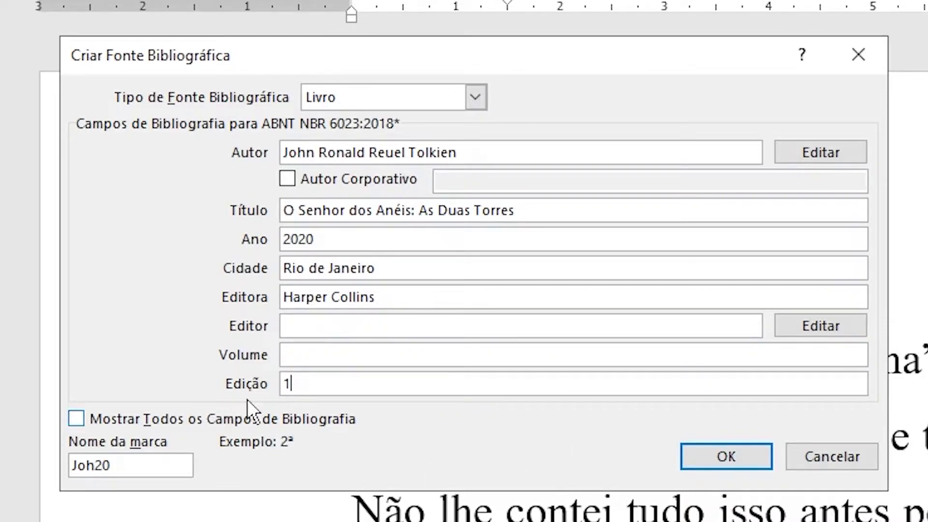
{"action": "left_click", "coordinate": [140, 467]}
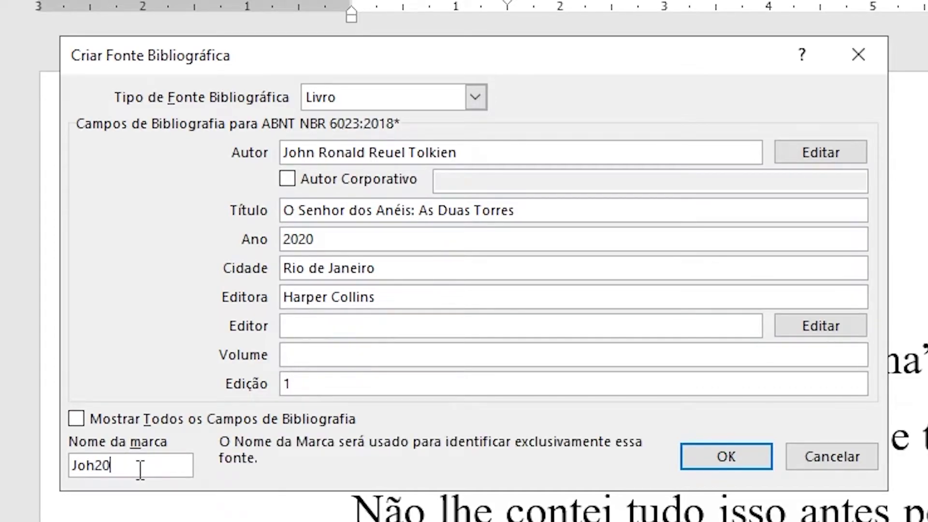
{"action": "double_click", "coordinate": [99, 467]}
{"action": "type", "text": "tolkien"}
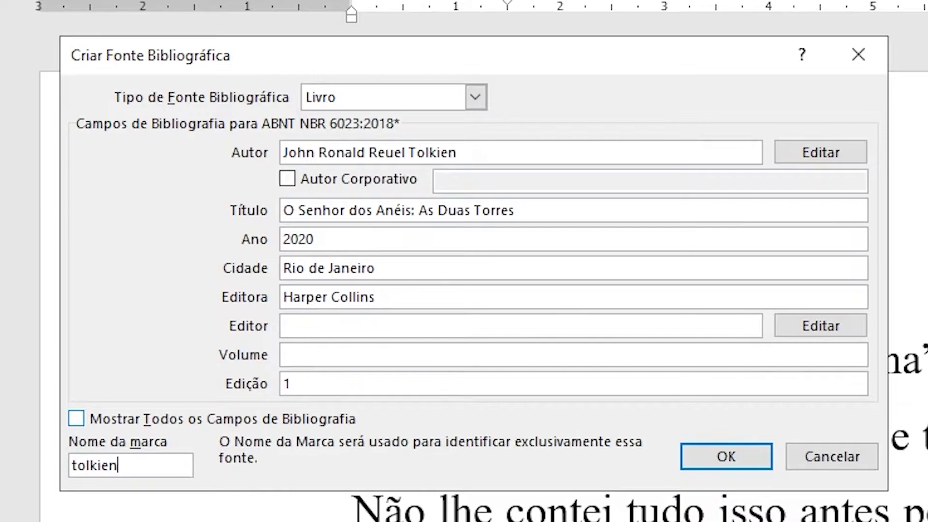
{"action": "type", "text": "2020"}
{"action": "key", "text": "shift+Tab"}
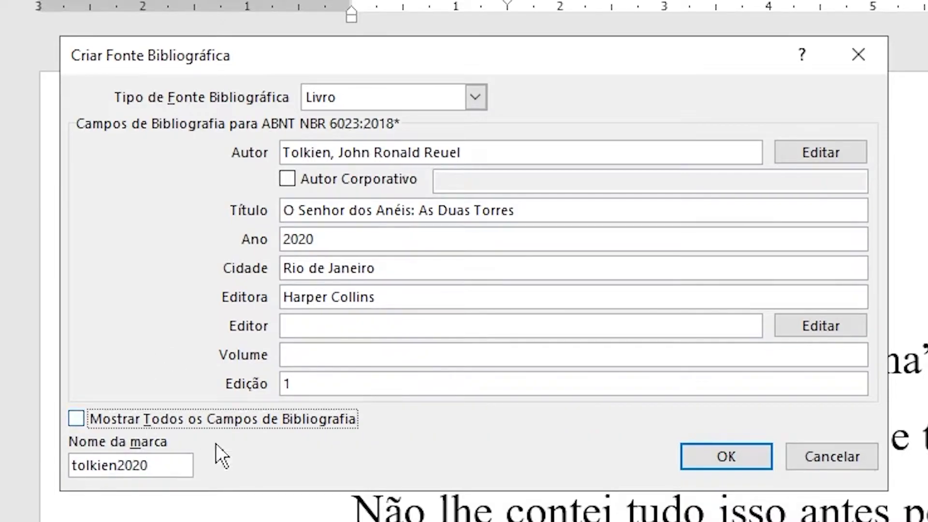
Show all source fields, add translator Ronald Kyrmse, and create the source with its citation.
{"action": "left_click", "coordinate": [106, 419]}
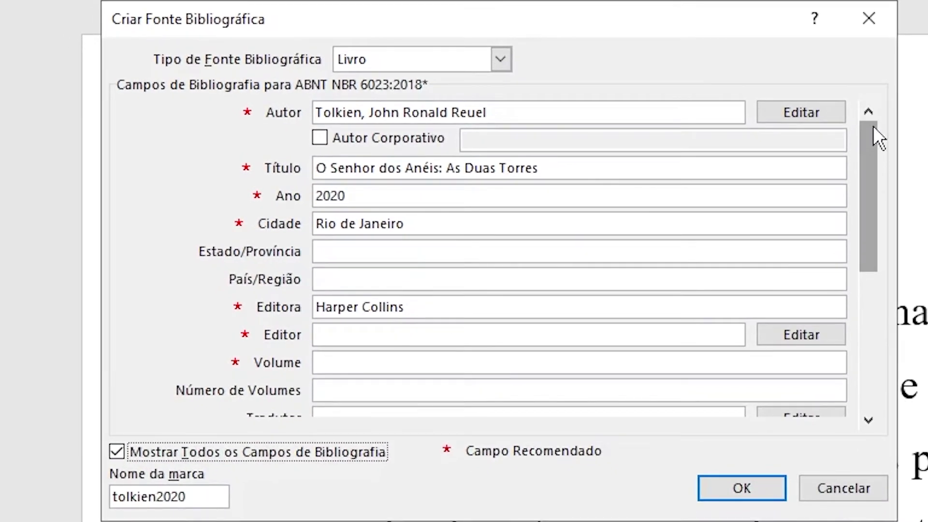
{"action": "scroll", "coordinate": [874, 126], "scroll_direction": "down", "scroll_amount": 5}
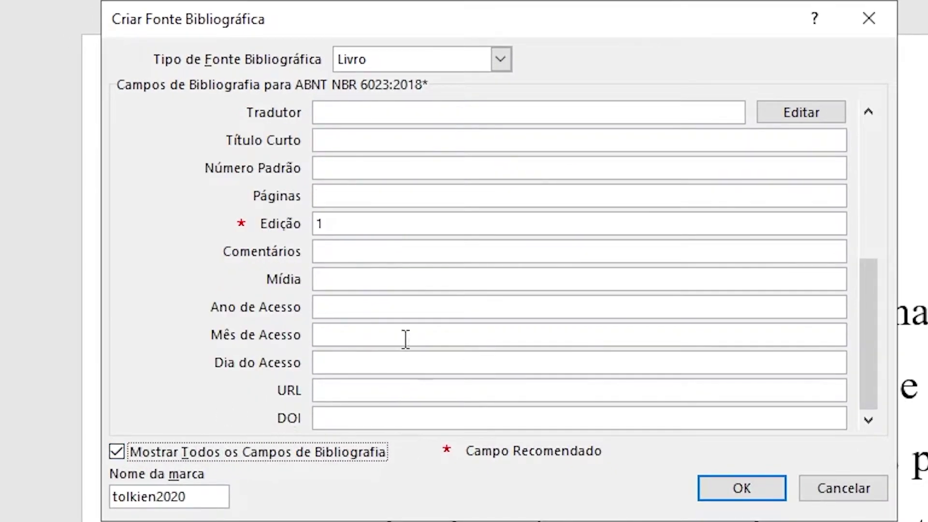
{"action": "left_click", "coordinate": [340, 411]}
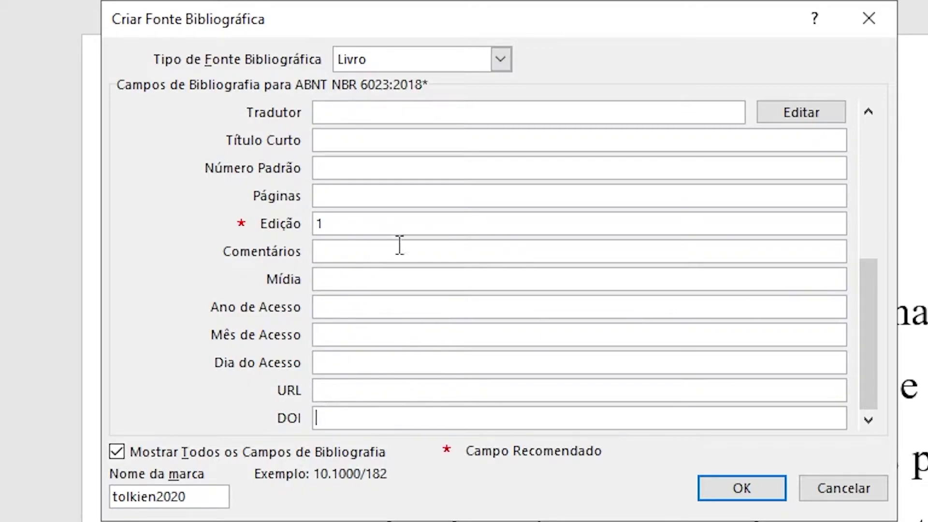
{"action": "left_click_drag", "start_coordinate": [873, 305], "coordinate": [885, 179]}
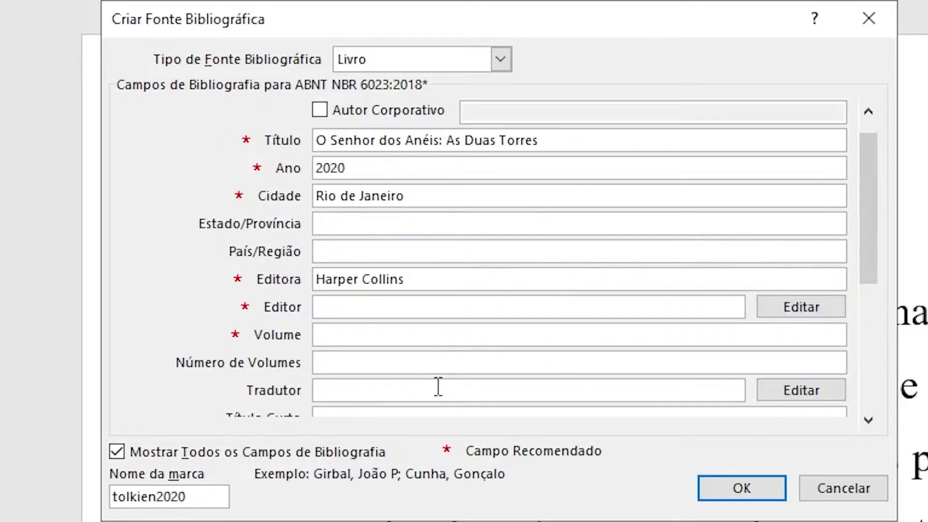
{"action": "type", "text": "Ronald Kyrmse"}
{"action": "left_click", "coordinate": [761, 492]}
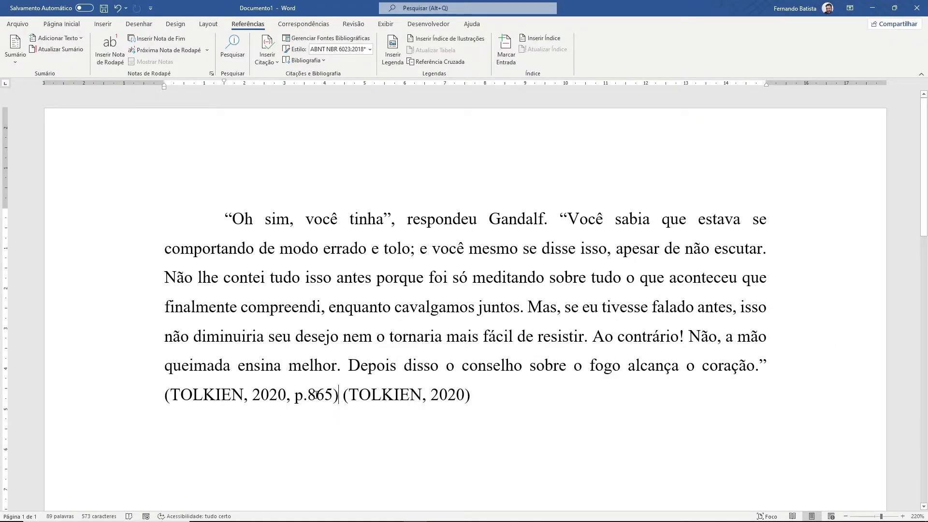
Delete the typed (TOLKIEN, 2020, p.865) reference and add page 865 to the inserted citation.
{"action": "left_click_drag", "start_coordinate": [340, 395], "coordinate": [165, 396]}
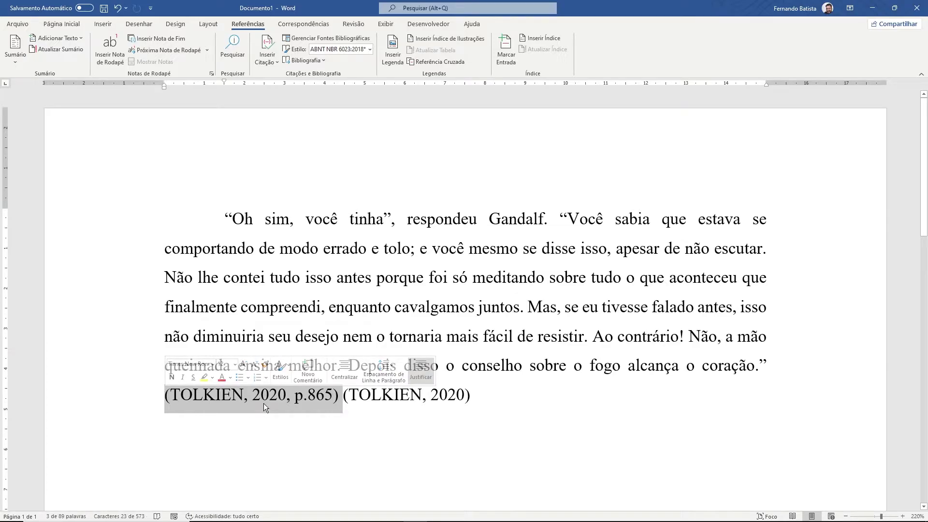
{"action": "key", "text": "Delete"}
{"action": "left_click", "coordinate": [296, 398]}
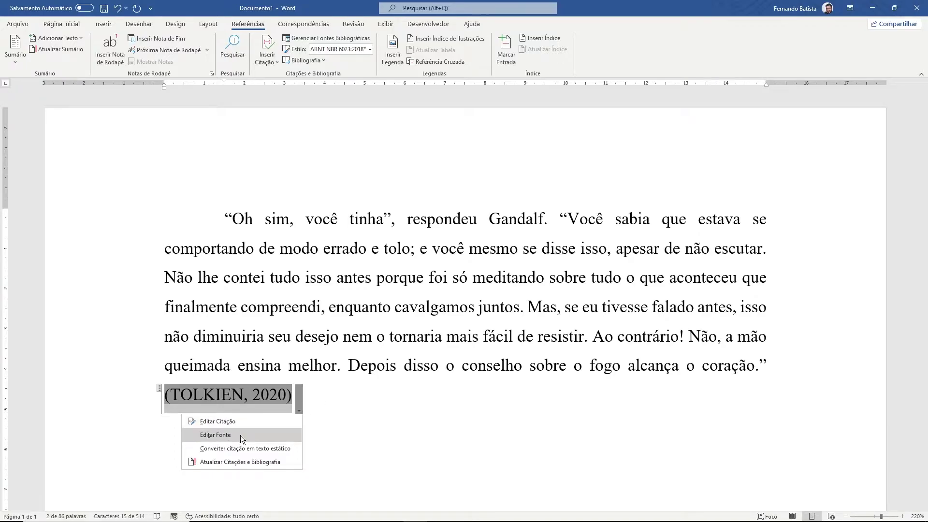
{"action": "left_click", "coordinate": [326, 434]}
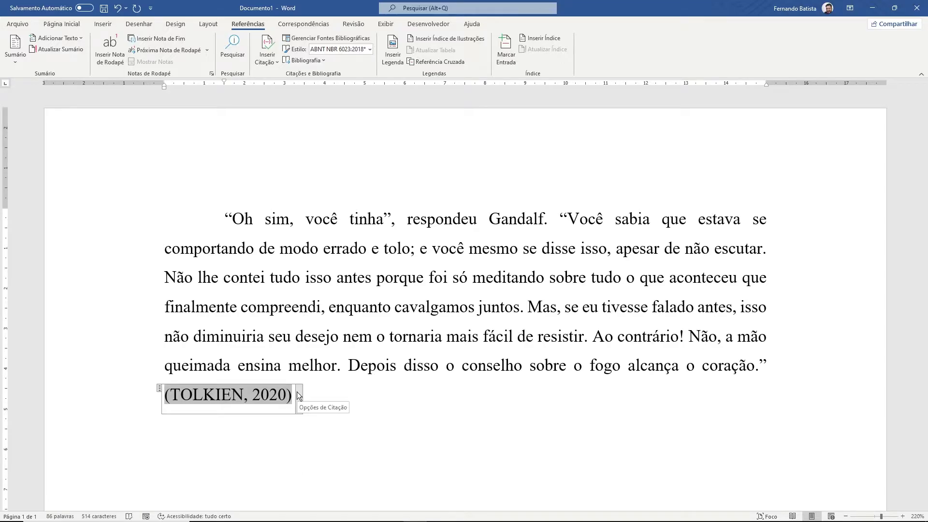
{"action": "left_click", "coordinate": [298, 396]}
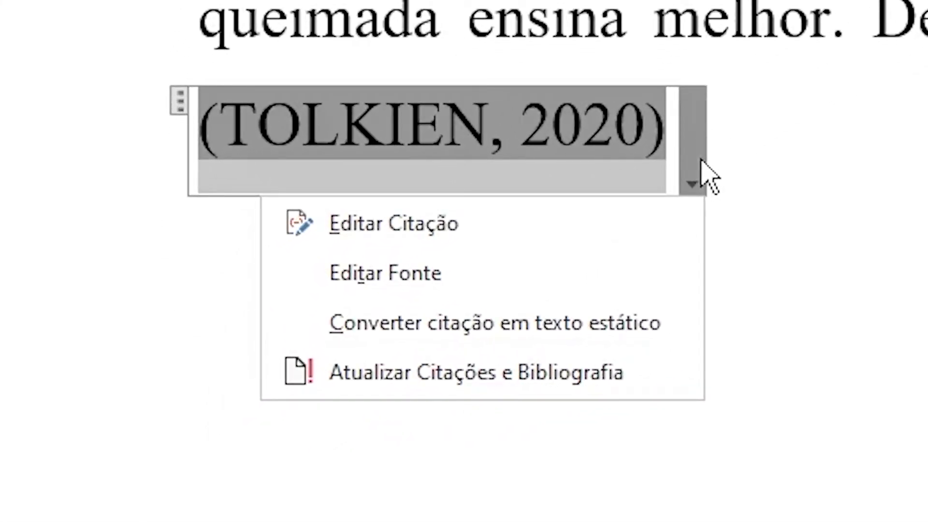
{"action": "left_click", "coordinate": [460, 227]}
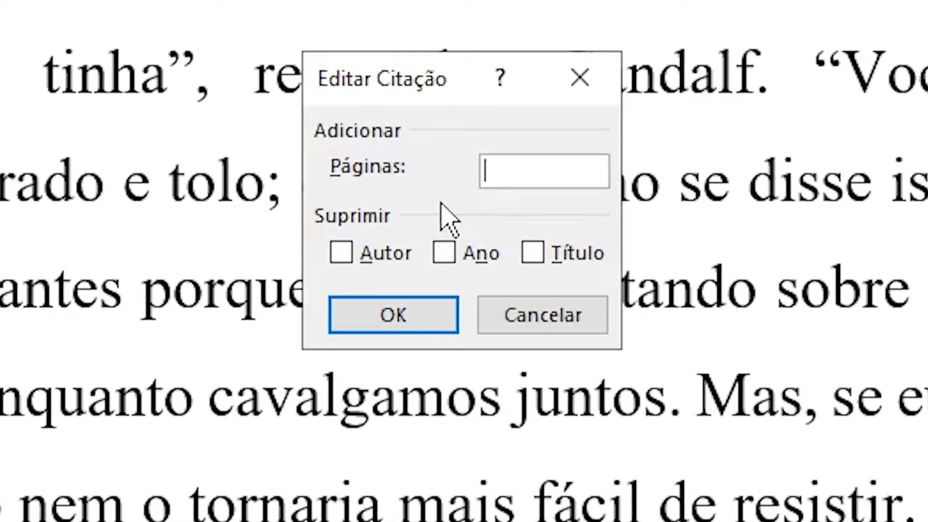
{"action": "type", "text": "865"}
{"action": "left_click", "coordinate": [423, 319]}
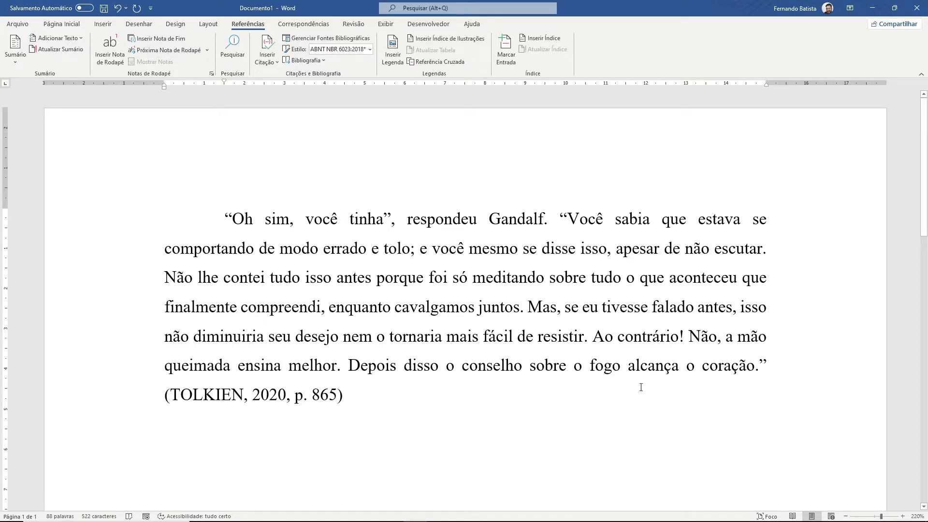
Select the Gandalf quotation paragraph and apply Citação from the Página Inicial Estilos gallery.
{"action": "mouse_move", "coordinate": [753, 381]}
{"action": "left_mouse_down"}
{"action": "mouse_move", "coordinate": [269, 277]}
{"action": "mouse_move", "coordinate": [251, 234]}
{"action": "left_mouse_up"}
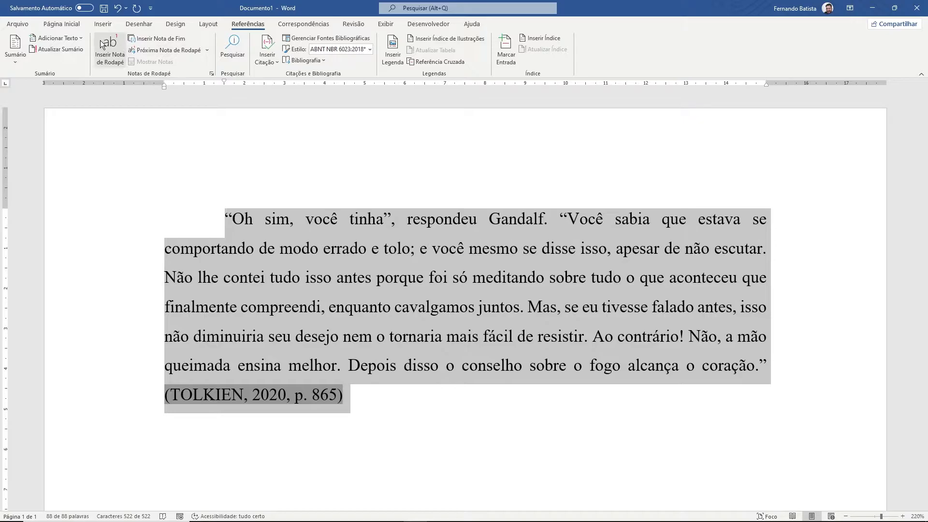
{"action": "left_click", "coordinate": [82, 23]}
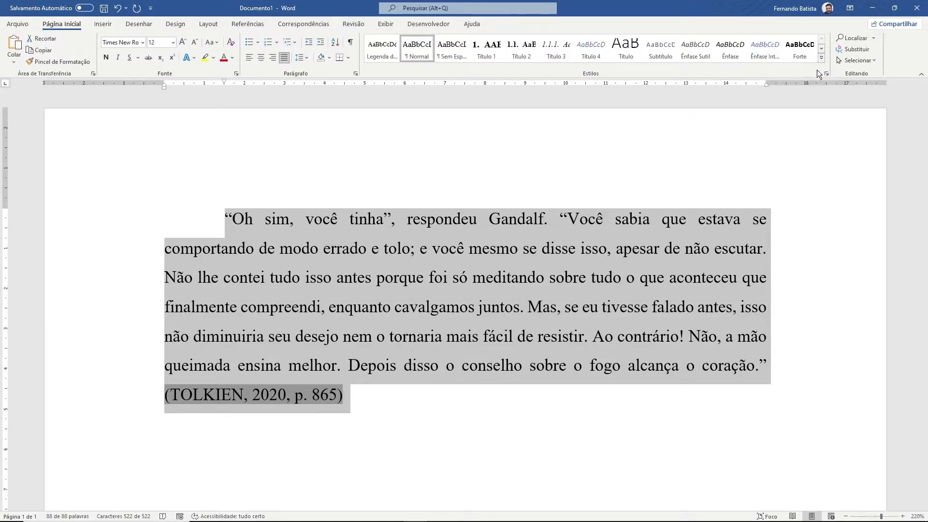
{"action": "left_click", "coordinate": [823, 59]}
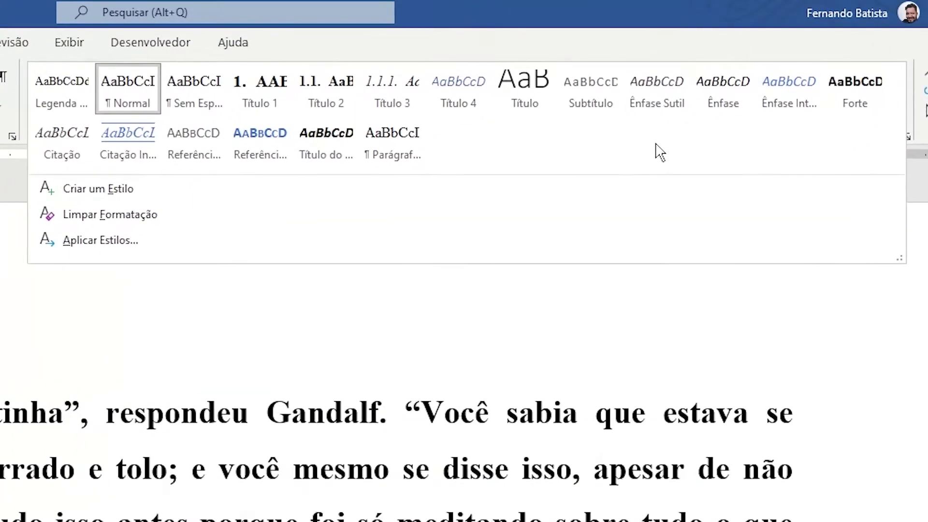
{"action": "left_click", "coordinate": [271, 102]}
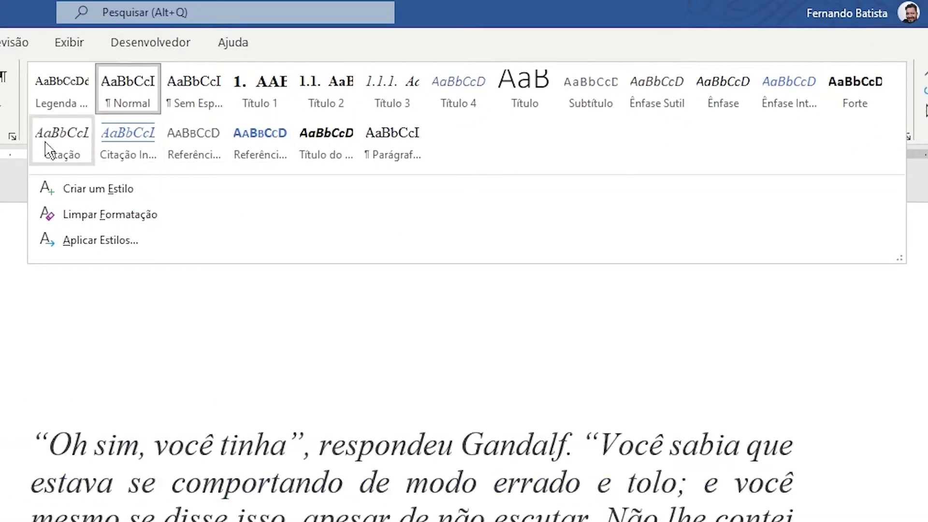
{"action": "left_click", "coordinate": [62, 150]}
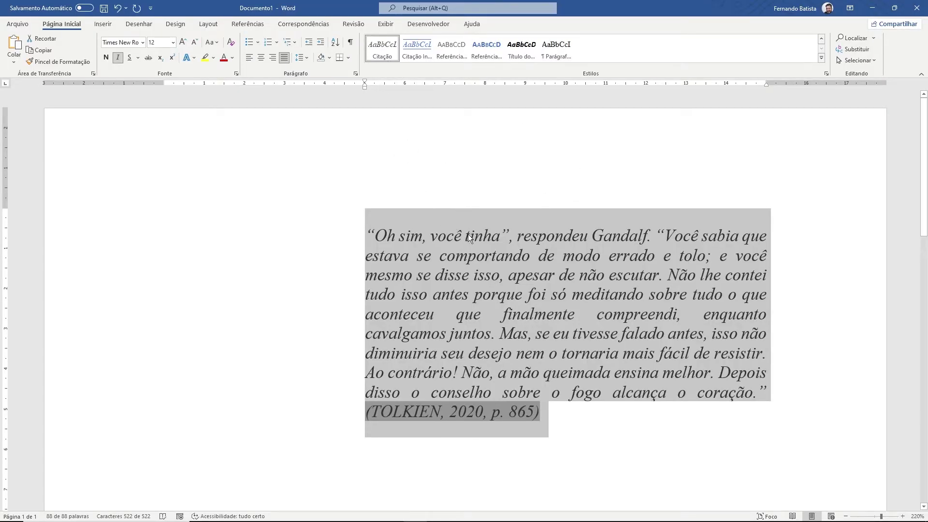
Modify the Citação style font to black, non-italic, 10 pt.
{"action": "right_click", "coordinate": [386, 54]}
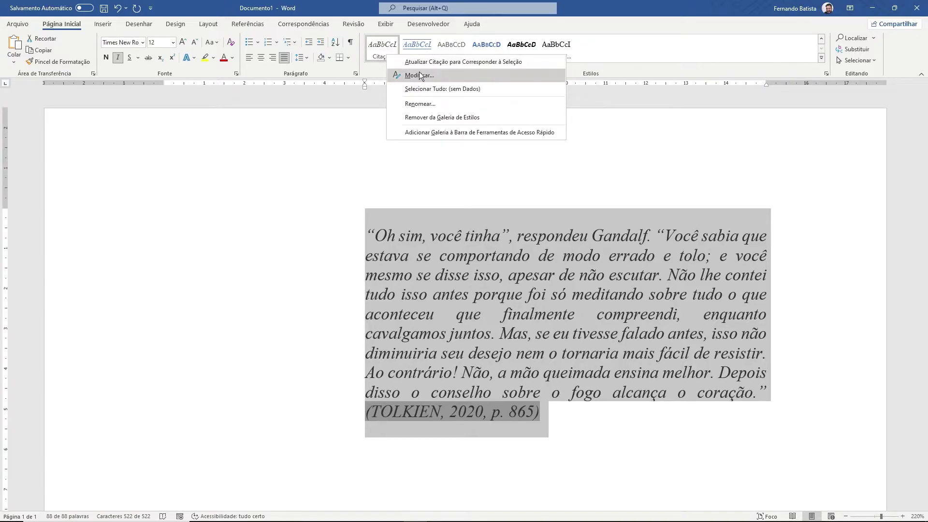
{"action": "left_click", "coordinate": [419, 75]}
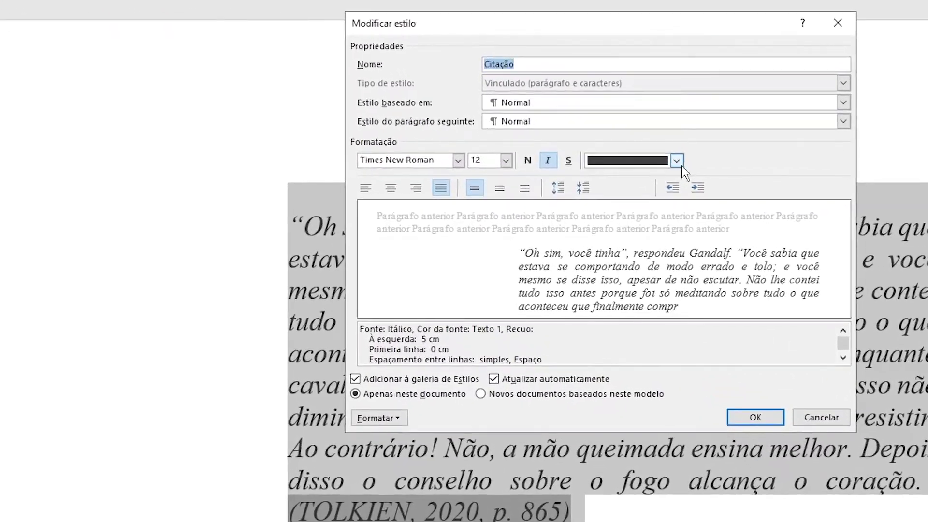
{"action": "left_click", "coordinate": [664, 166]}
{"action": "left_click", "coordinate": [605, 223]}
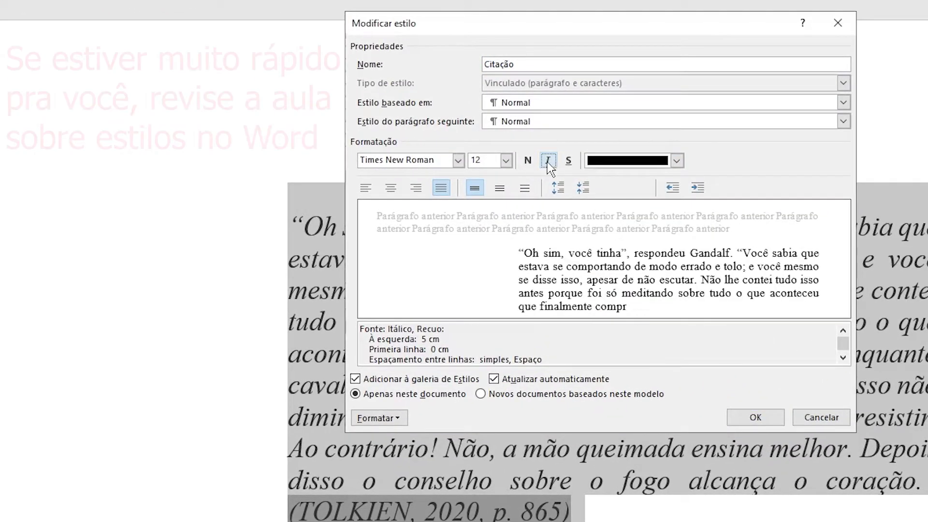
{"action": "left_click", "coordinate": [547, 160]}
{"action": "double_click", "coordinate": [483, 160]}
{"action": "type", "text": "10"}
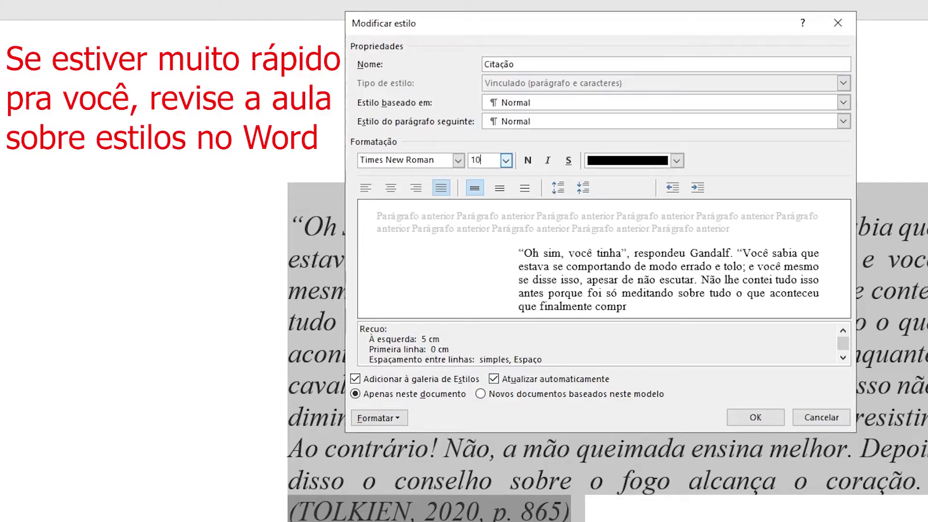
{"action": "left_click", "coordinate": [479, 191]}
Change the style's left indent from 5 cm to 4 cm and save it.
{"action": "left_click", "coordinate": [379, 418]}
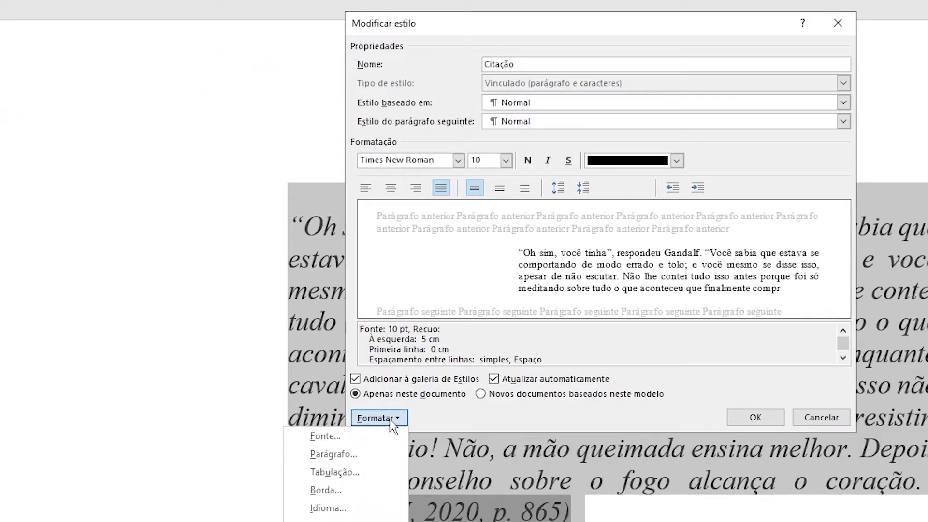
{"action": "left_click", "coordinate": [363, 454]}
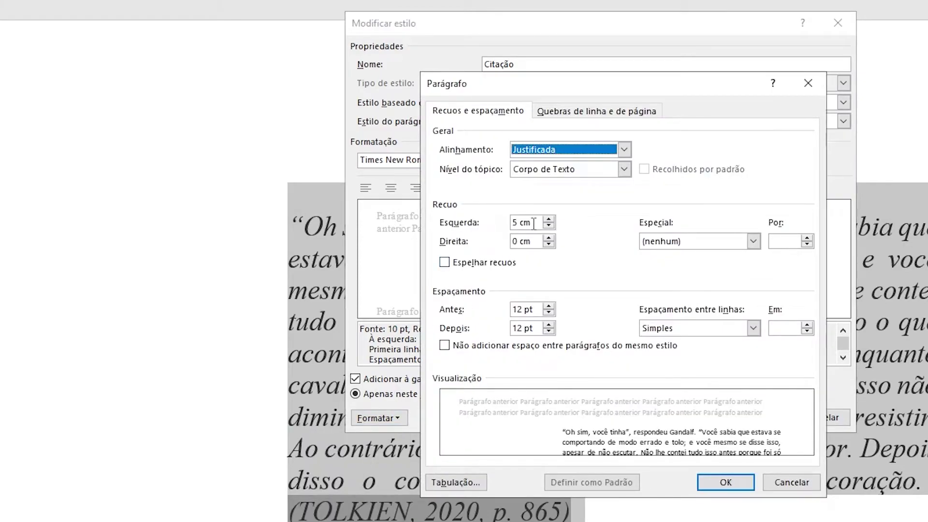
{"action": "left_click", "coordinate": [457, 219]}
{"action": "type", "text": "4"}
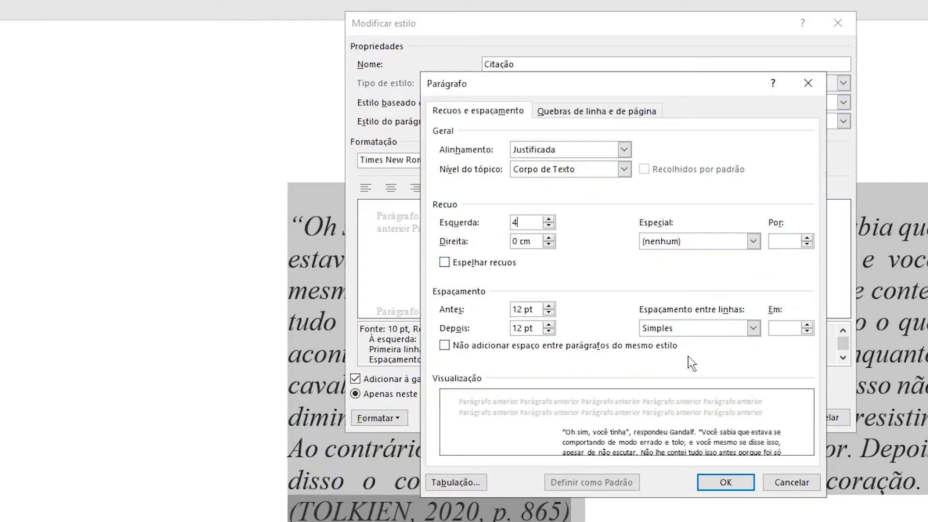
{"action": "left_click", "coordinate": [724, 483]}
{"action": "left_click", "coordinate": [654, 356]}
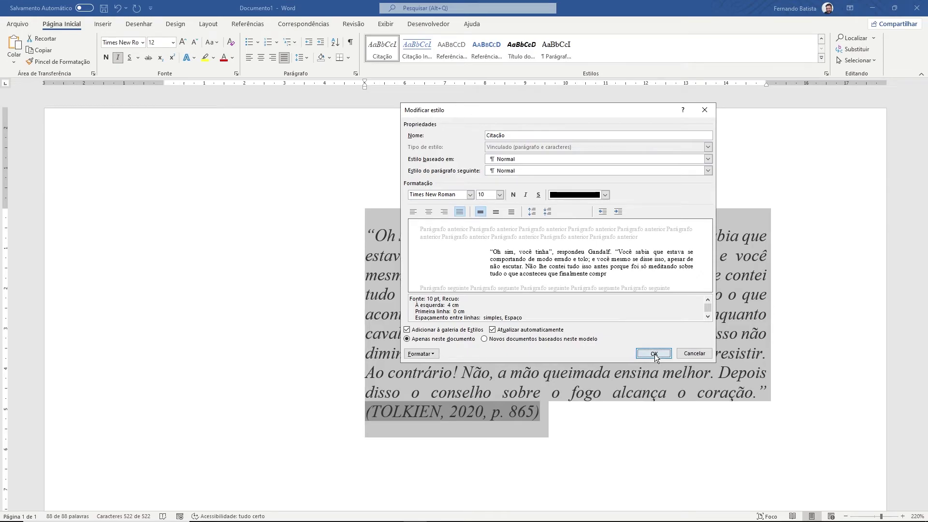
Generate Lorem ipsum paragraphs below the quotation with =lorem().
{"action": "left_click", "coordinate": [642, 342]}
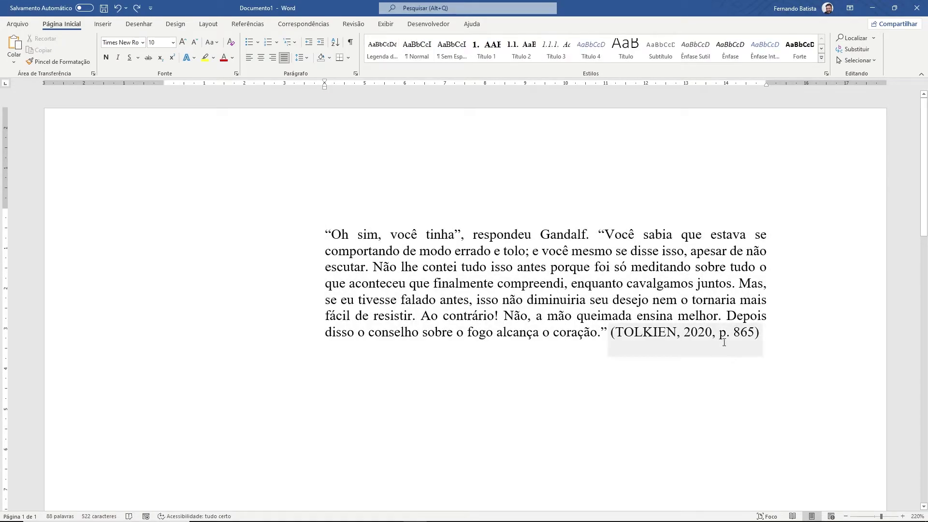
{"action": "left_click", "coordinate": [789, 331]}
{"action": "key", "text": "Return"}
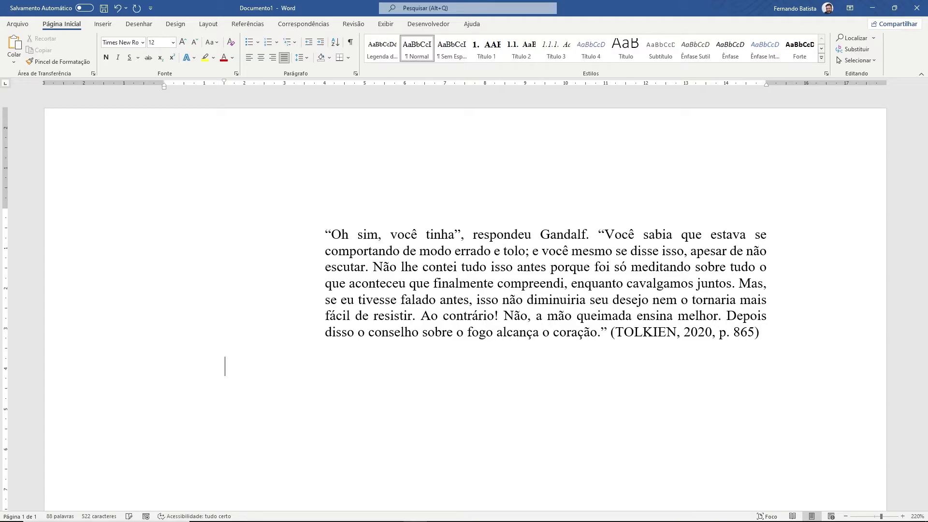
{"action": "type", "text": "=lore"}
{"action": "type", "text": "m()"}
{"action": "key", "text": "Return"}
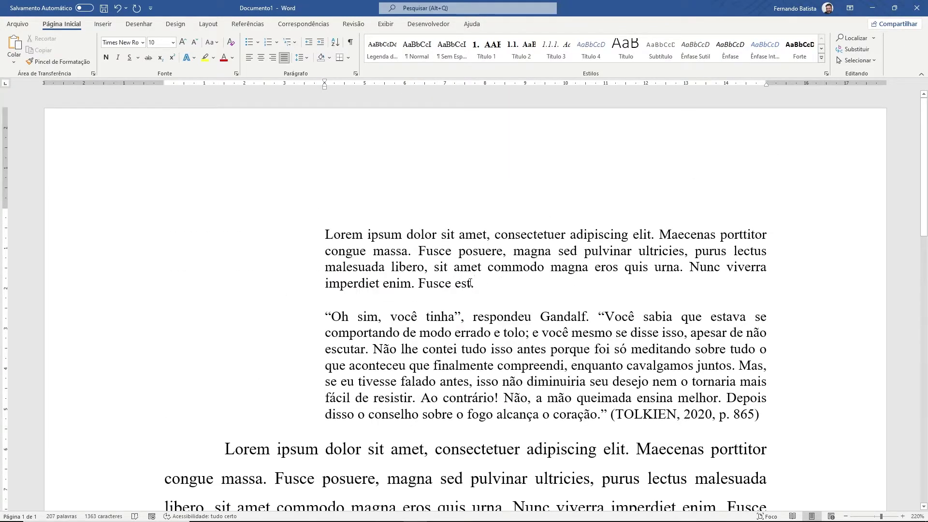
Give the first Lorem paragraph the Normal style.
{"action": "triple_click", "coordinate": [466, 279]}
{"action": "left_click", "coordinate": [483, 281]}
{"action": "left_click", "coordinate": [417, 50]}
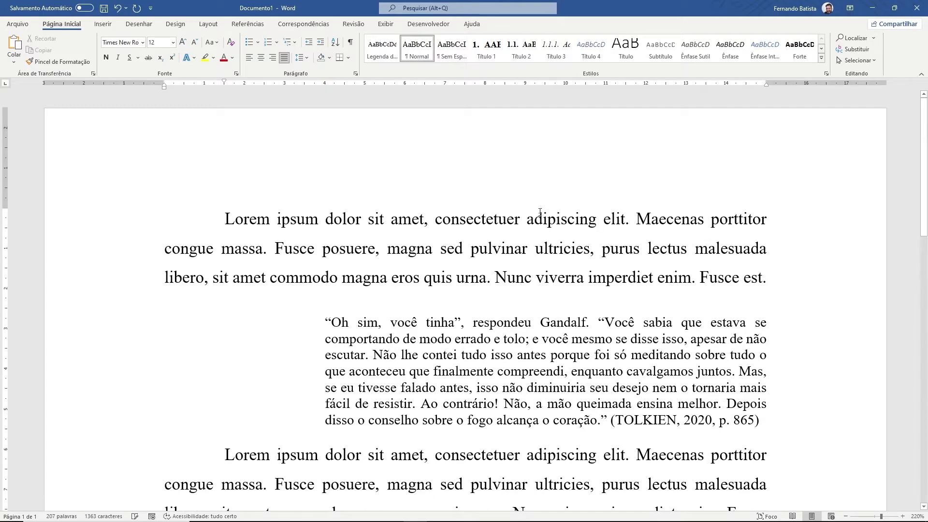
{"action": "scroll", "coordinate": [582, 161], "scroll_direction": "down", "scroll_amount": 1}
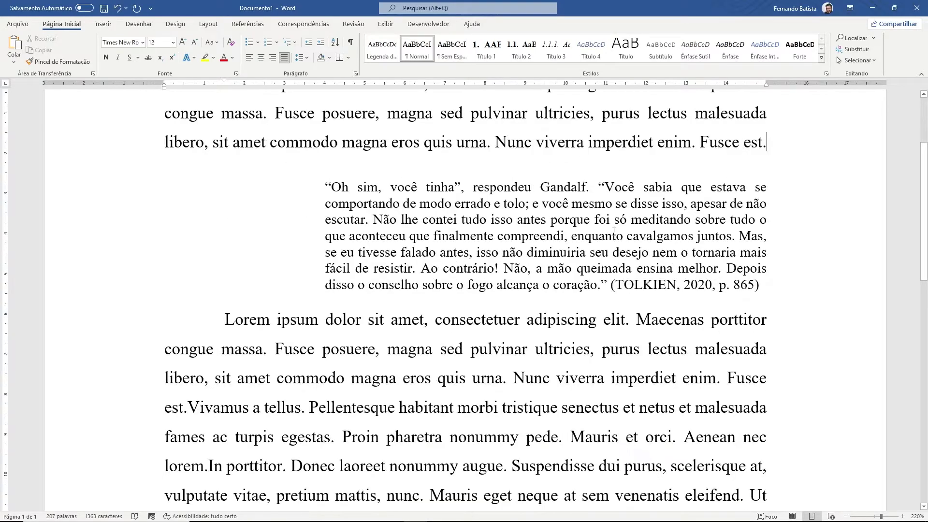
{"action": "left_click", "coordinate": [613, 236]}
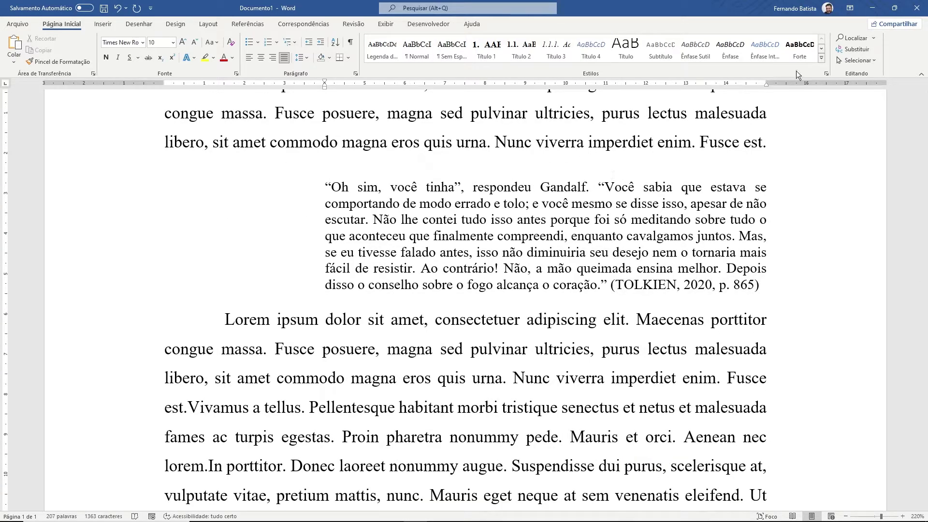
Expand the Estilos gallery and place the caret in the quotation.
{"action": "left_click", "coordinate": [821, 58]}
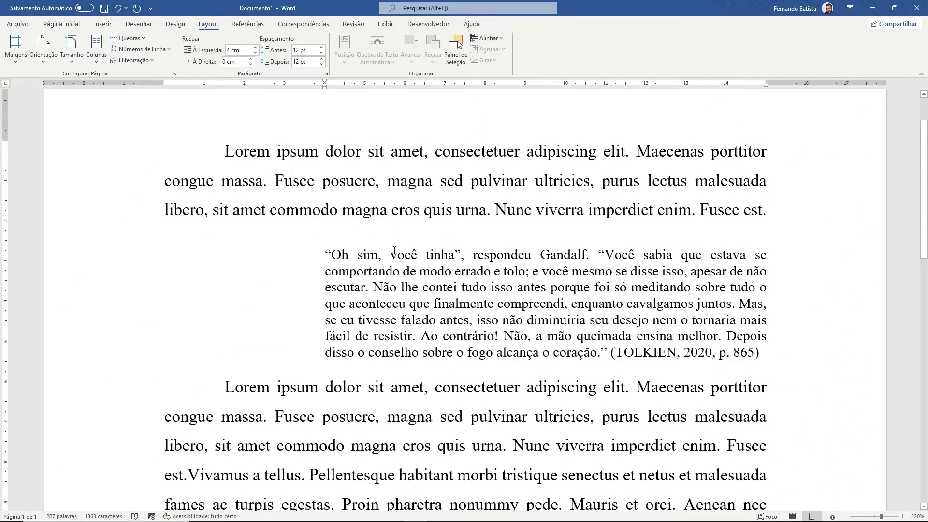
{"action": "left_click_drag", "start_coordinate": [275, 180], "coordinate": [626, 428]}
{"action": "left_click", "coordinate": [565, 287]}
{"action": "scroll", "coordinate": [566, 285], "scroll_direction": "down", "scroll_amount": 2, "text": "ctrl"}
{"action": "scroll", "coordinate": [566, 285], "scroll_direction": "down", "scroll_amount": 2, "text": "ctrl"}
{"action": "scroll", "coordinate": [566, 285], "scroll_direction": "down", "scroll_amount": 1, "text": "ctrl"}
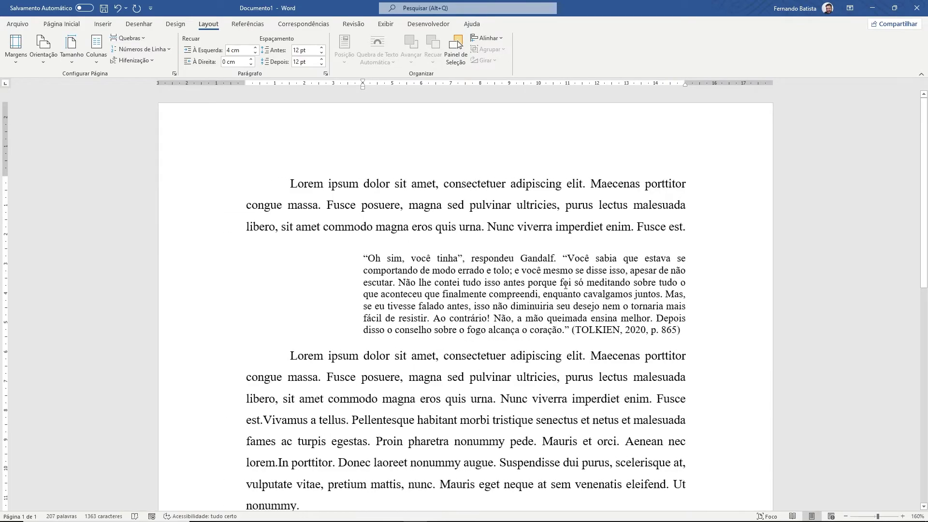
{"action": "scroll", "coordinate": [565, 285], "scroll_direction": "down", "scroll_amount": 1, "text": "ctrl"}
{"action": "scroll", "coordinate": [450, 184], "scroll_direction": "up", "scroll_amount": 3}
Apply the last custom margins: 3 cm top and left, 2 cm bottom and right.
{"action": "left_click", "coordinate": [15, 46]}
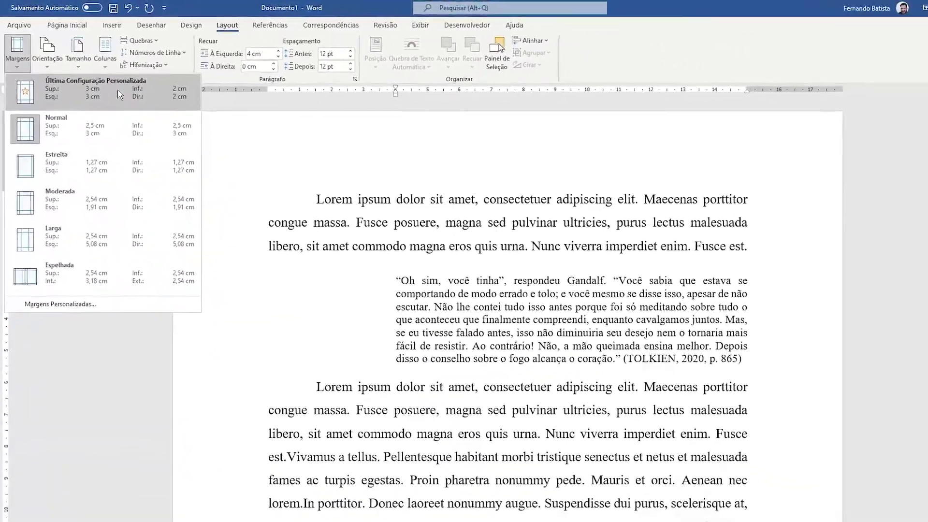
{"action": "left_click", "coordinate": [120, 95]}
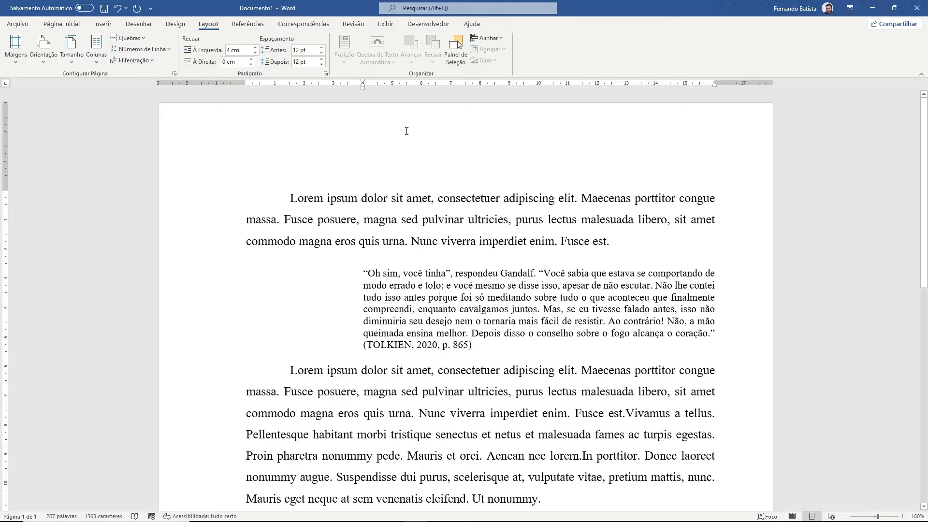
{"action": "left_click", "coordinate": [598, 241]}
{"action": "scroll", "coordinate": [463, 189], "scroll_direction": "down", "scroll_amount": 1}
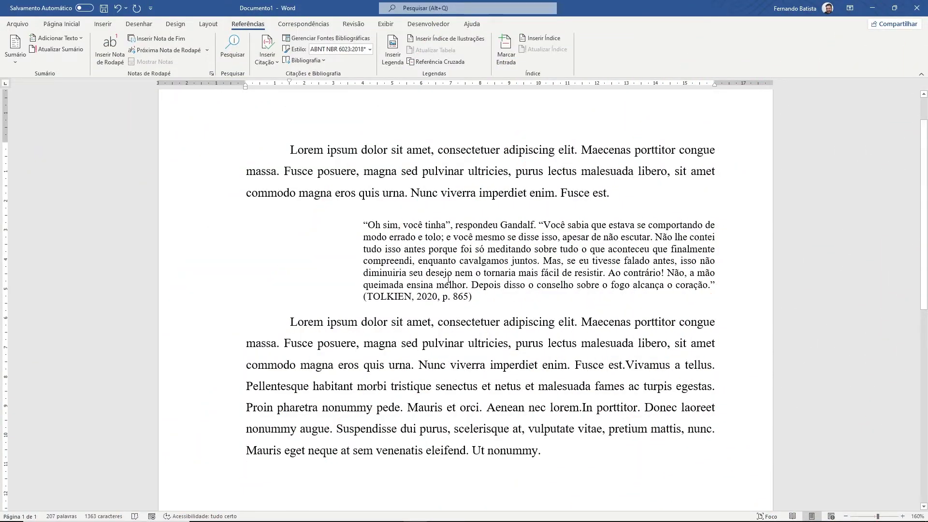
Insert the 'Bibliografia' layout below the last Lorem paragraph, listing the TOLKIEN entry.
{"action": "scroll", "coordinate": [411, 284], "scroll_direction": "down", "scroll_amount": 1}
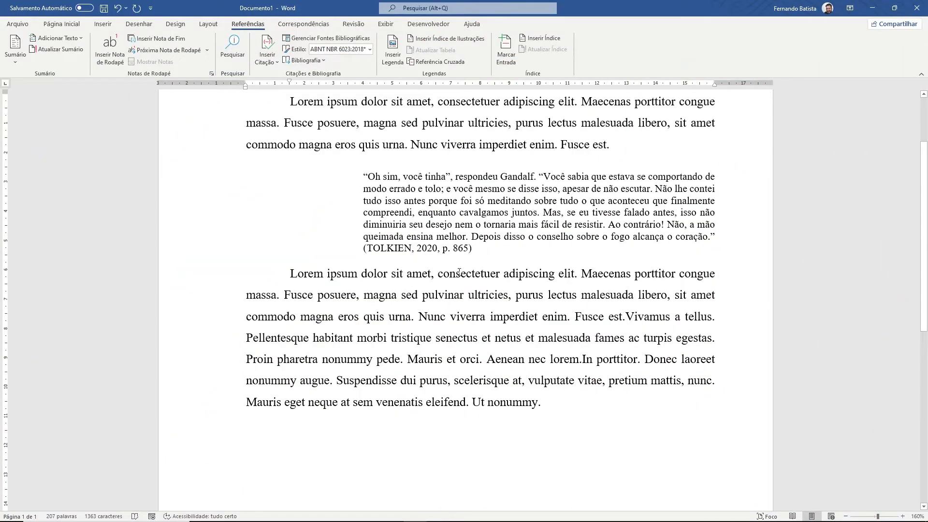
{"action": "scroll", "coordinate": [508, 388], "scroll_direction": "down", "scroll_amount": 1}
{"action": "scroll", "coordinate": [531, 363], "scroll_direction": "down", "scroll_amount": 1}
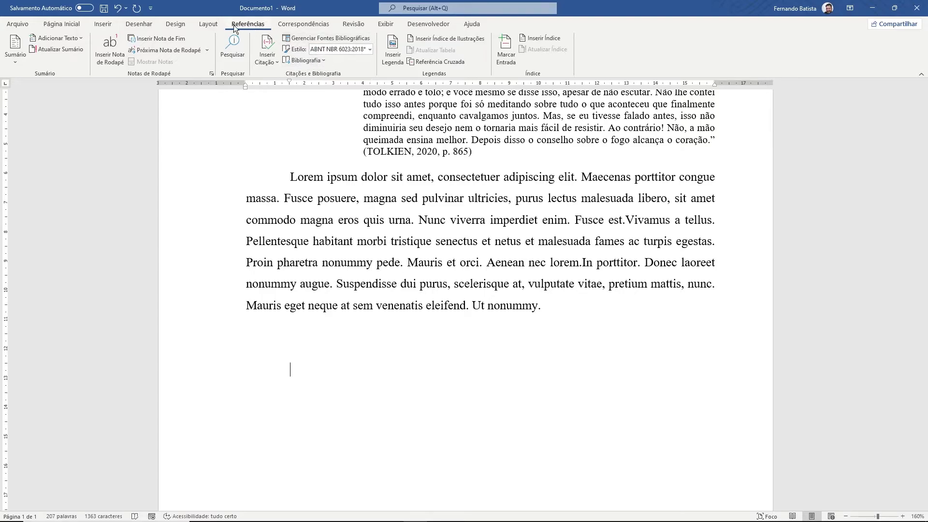
{"action": "left_click", "coordinate": [313, 62]}
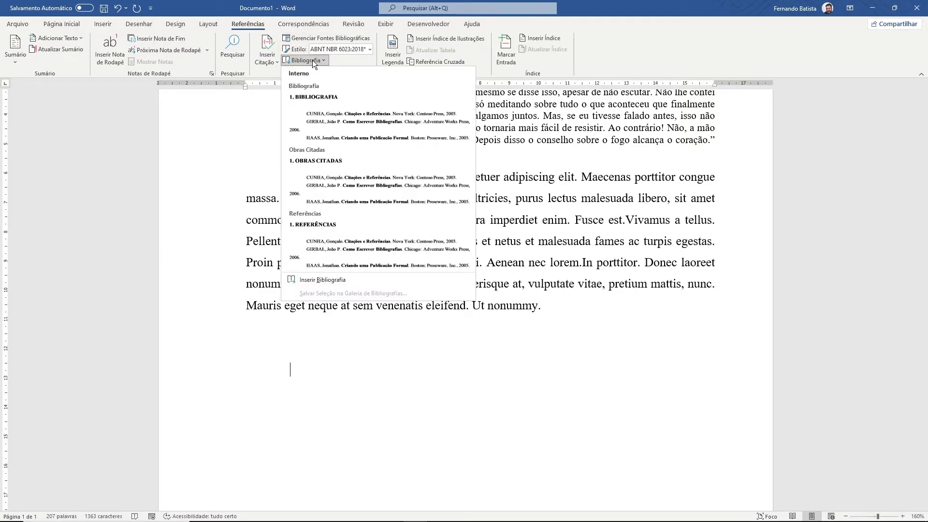
{"action": "left_click", "coordinate": [388, 110]}
{"action": "scroll", "coordinate": [426, 378], "scroll_direction": "down", "scroll_amount": 1}
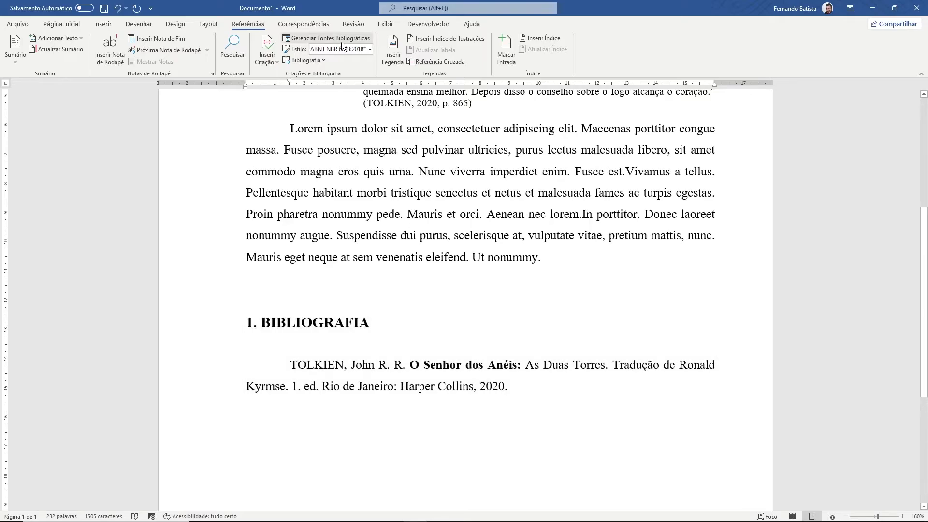
In Gerenciar Fontes Bibliográficas, copy Huizinga's Homo ludens from Lista Mestra into the current list.
{"action": "left_click", "coordinate": [308, 39]}
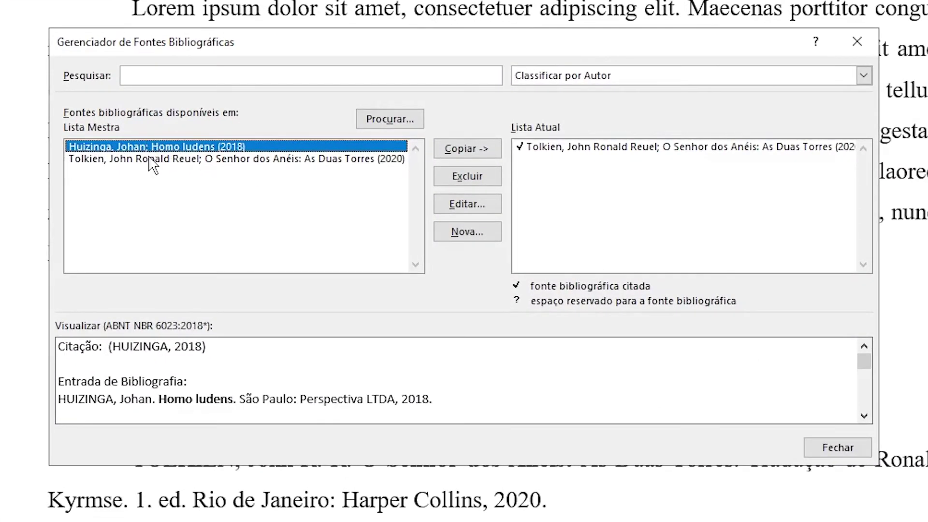
{"action": "left_click", "coordinate": [172, 159]}
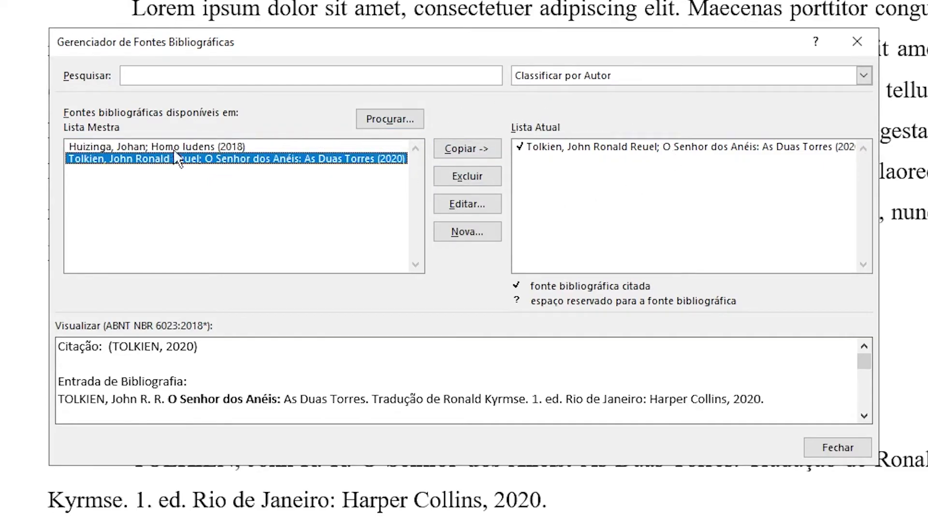
{"action": "left_click", "coordinate": [148, 145]}
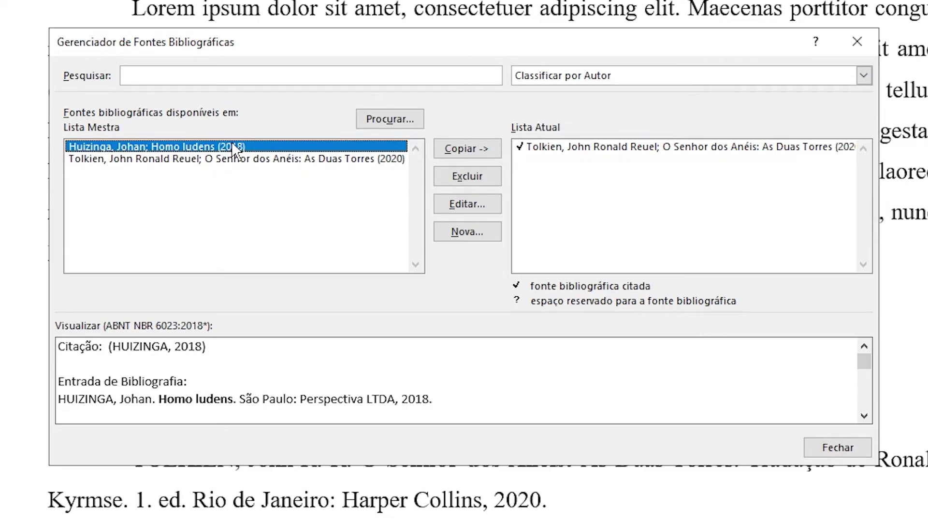
{"action": "left_click", "coordinate": [471, 154]}
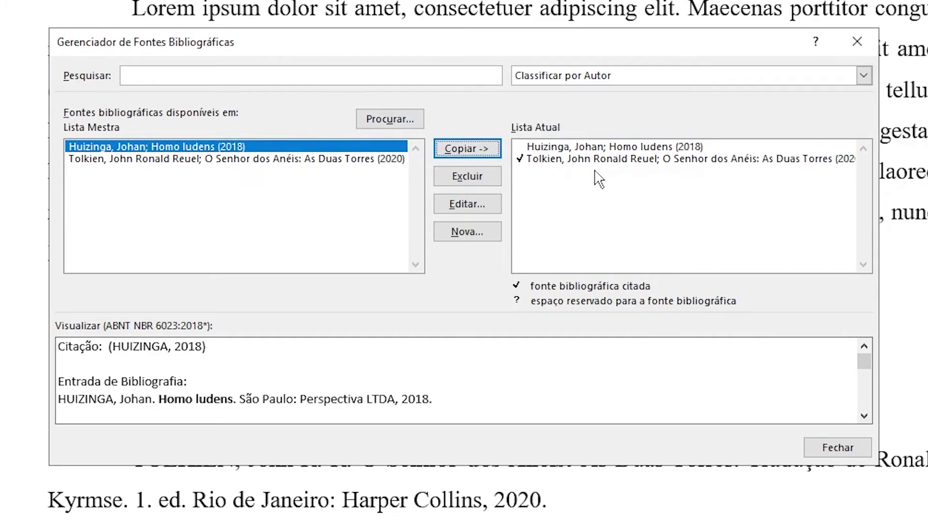
{"action": "left_click", "coordinate": [568, 147]}
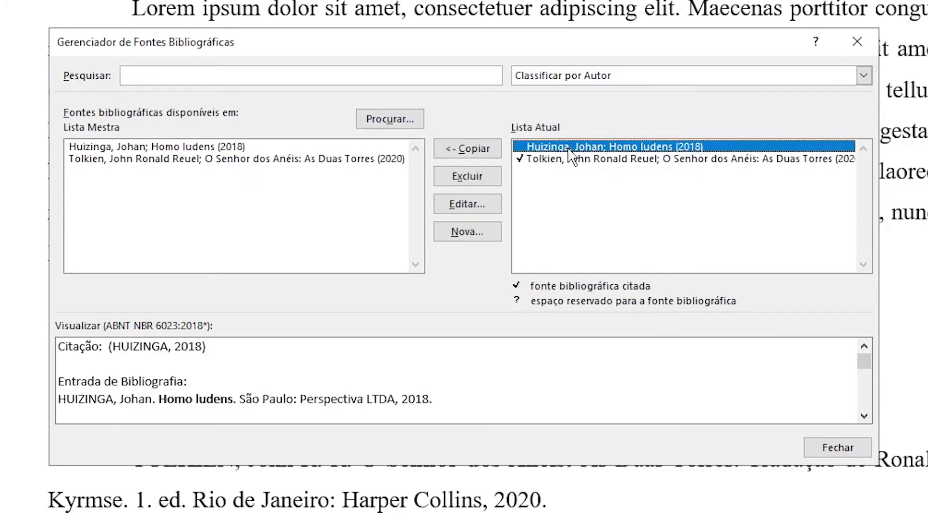
{"action": "left_click", "coordinate": [490, 179]}
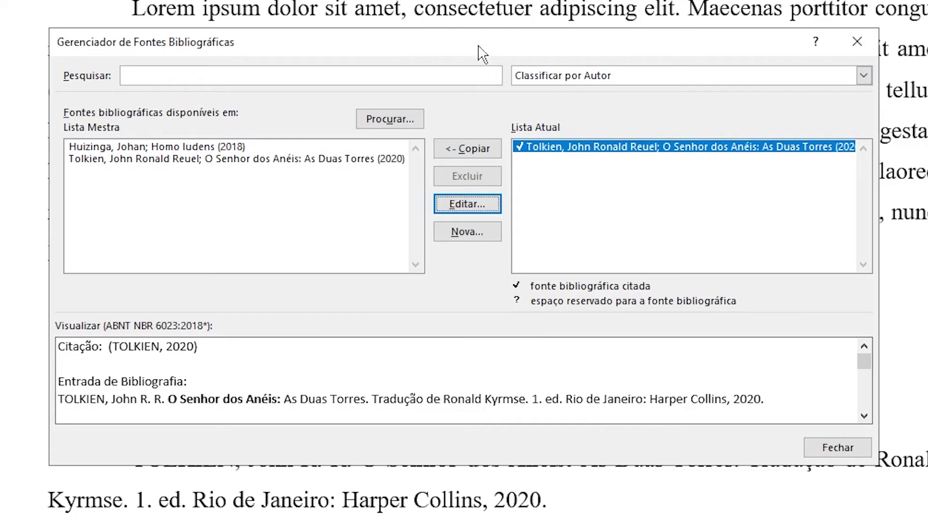
{"action": "left_click", "coordinate": [265, 160]}
{"action": "left_click", "coordinate": [268, 146]}
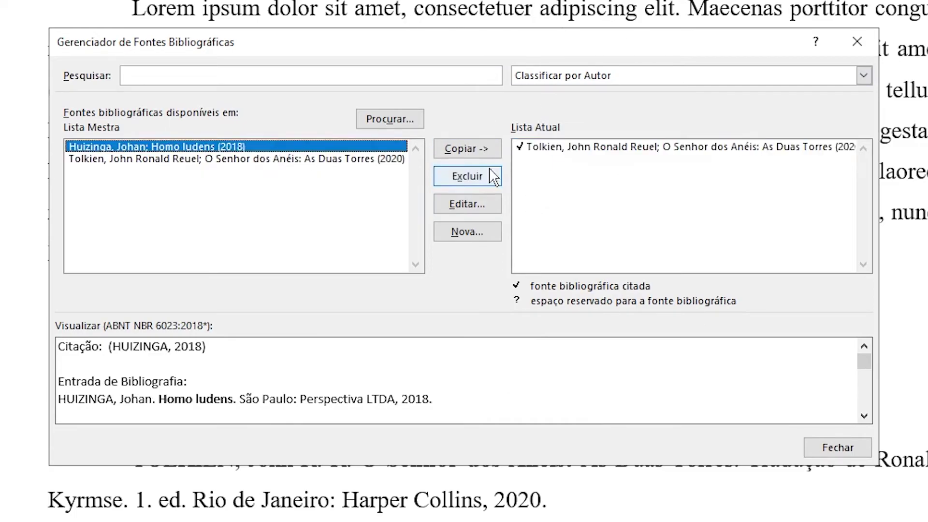
{"action": "left_click", "coordinate": [483, 148]}
{"action": "left_click", "coordinate": [839, 448]}
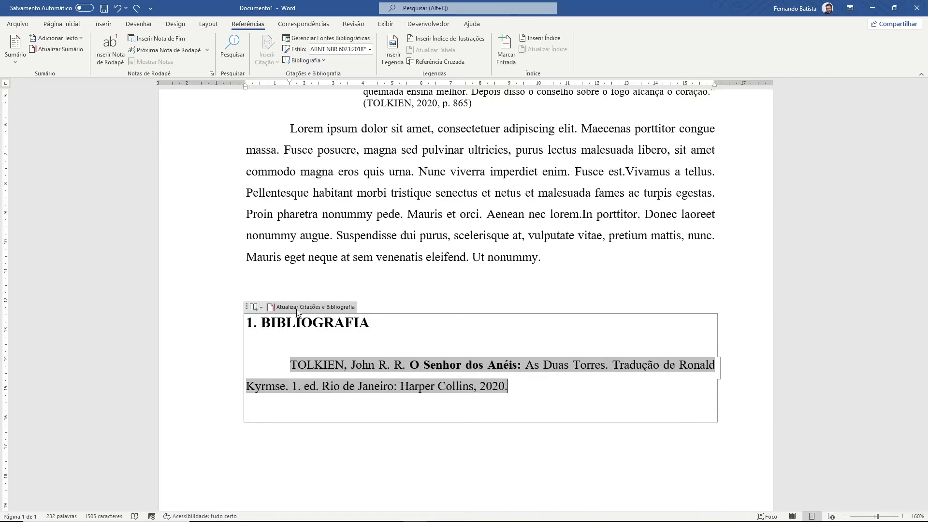
Update the bibliography and check the new HUIZINGA entry.
{"action": "left_click", "coordinate": [331, 308]}
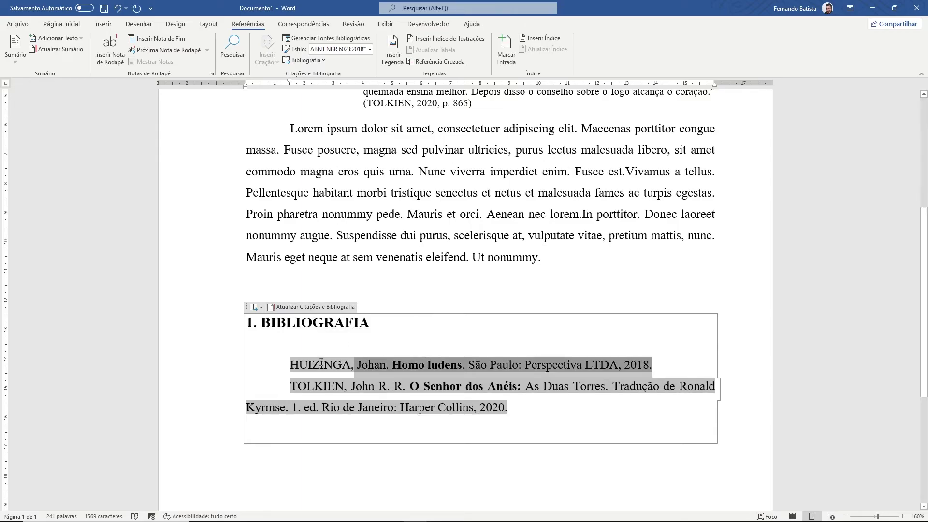
{"action": "triple_click", "coordinate": [300, 364]}
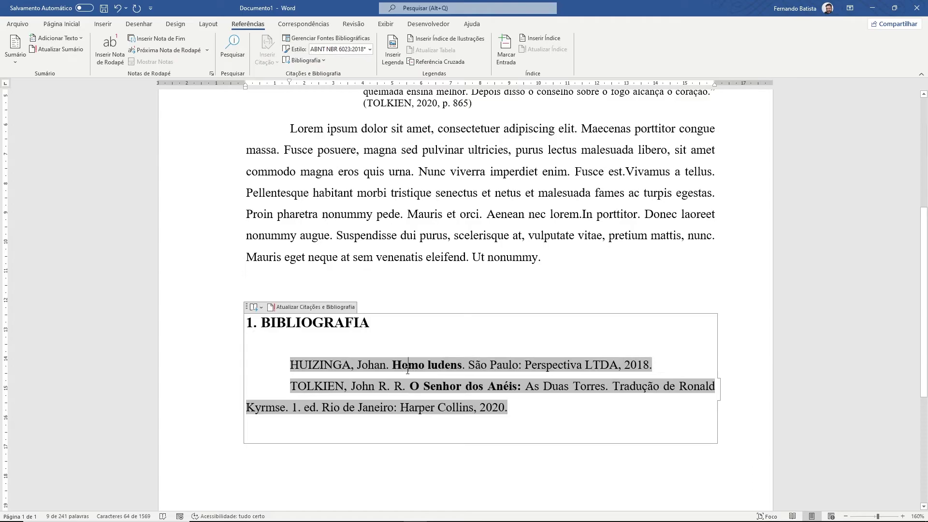
{"action": "left_click_drag", "start_coordinate": [409, 366], "coordinate": [502, 366]}
{"action": "left_click", "coordinate": [538, 364]}
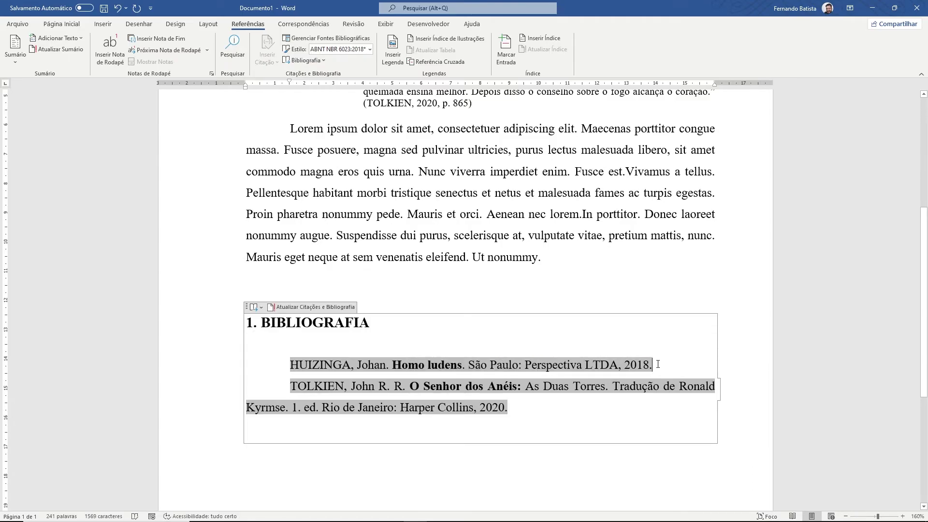
Delete Huizinga from Lista Atual and refresh the citations and bibliography.
{"action": "left_click", "coordinate": [331, 37]}
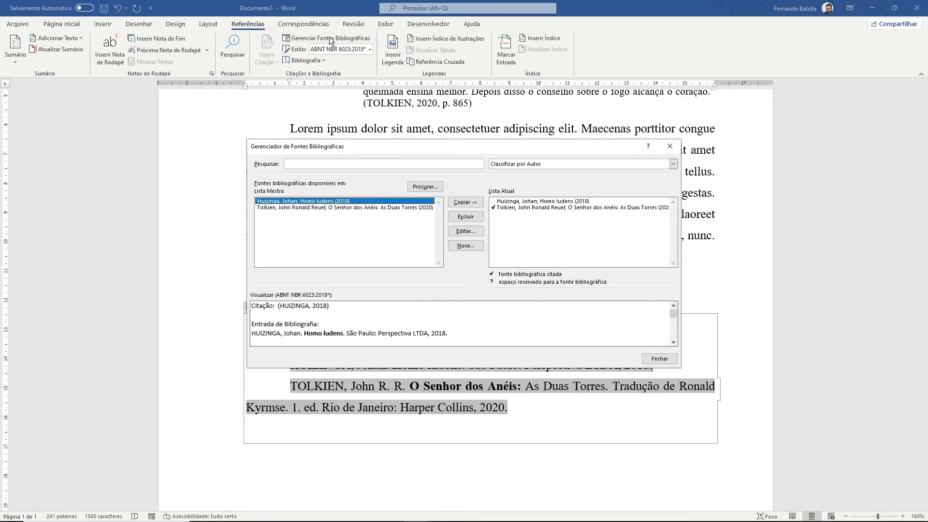
{"action": "left_click", "coordinate": [541, 201]}
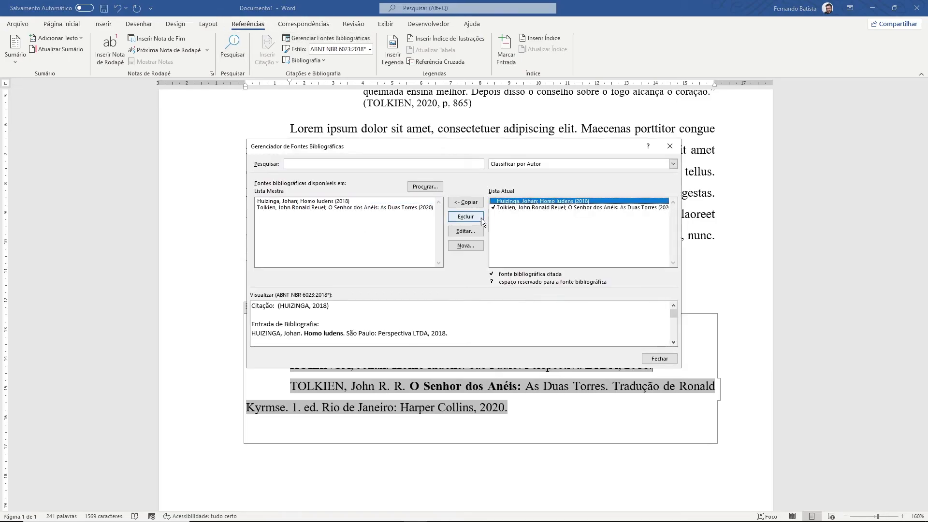
{"action": "left_click", "coordinate": [465, 216]}
{"action": "left_click", "coordinate": [660, 358]}
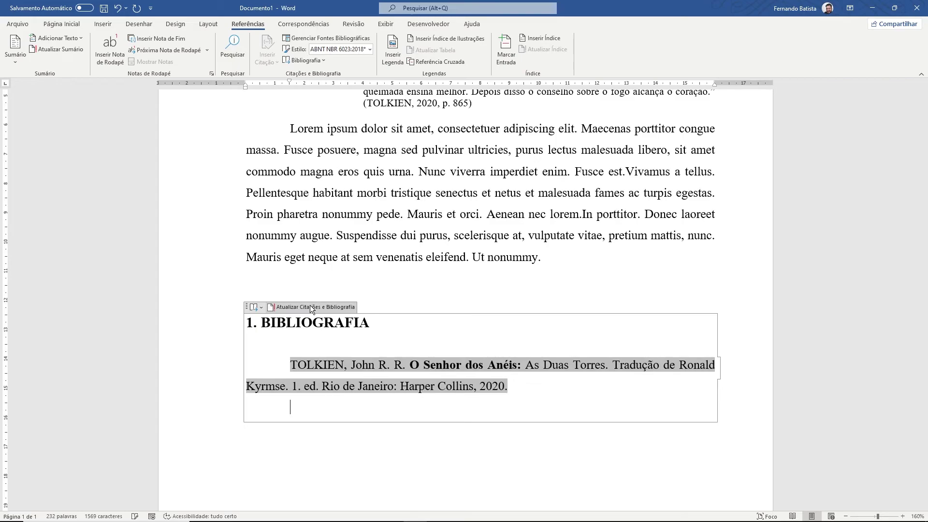
Return to Página Inicial and scroll back up to the quotation.
{"action": "left_click", "coordinate": [61, 24]}
{"action": "scroll", "coordinate": [464, 242], "scroll_direction": "up", "scroll_amount": 5}
{"action": "scroll", "coordinate": [464, 242], "scroll_direction": "up", "scroll_amount": 2}
{"action": "left_click_drag", "start_coordinate": [472, 302], "coordinate": [364, 225]}
{"action": "left_click", "coordinate": [574, 251]}
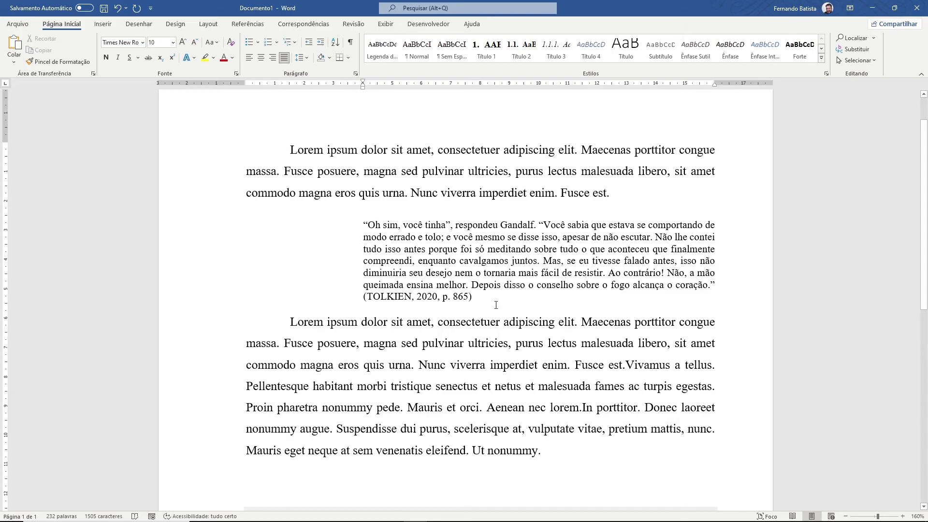
{"action": "scroll", "coordinate": [492, 325], "scroll_direction": "down", "scroll_amount": 3}
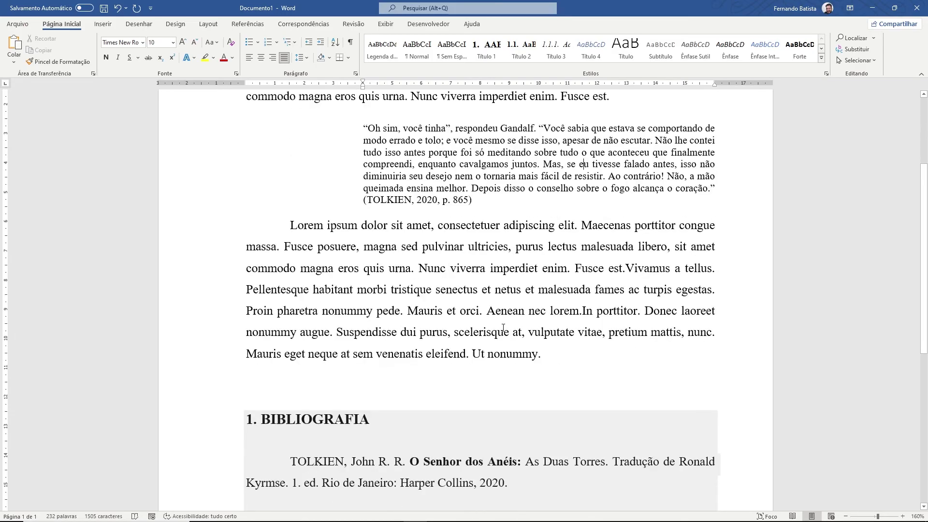